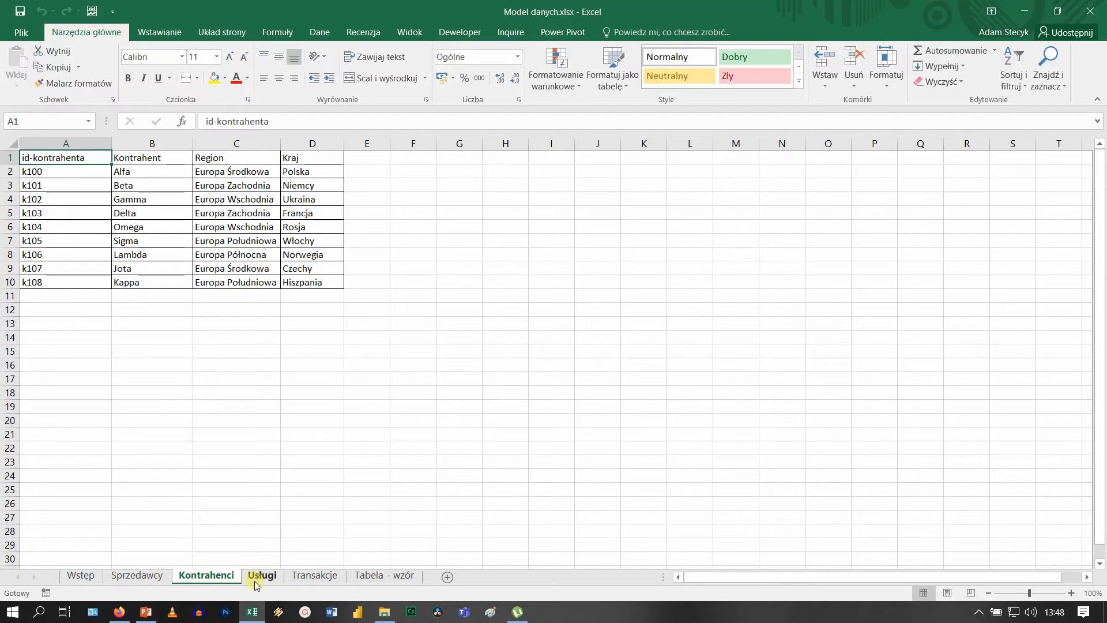
- Review the Usługi and Transakcje sheets of the source workbook
left_click(260, 576)
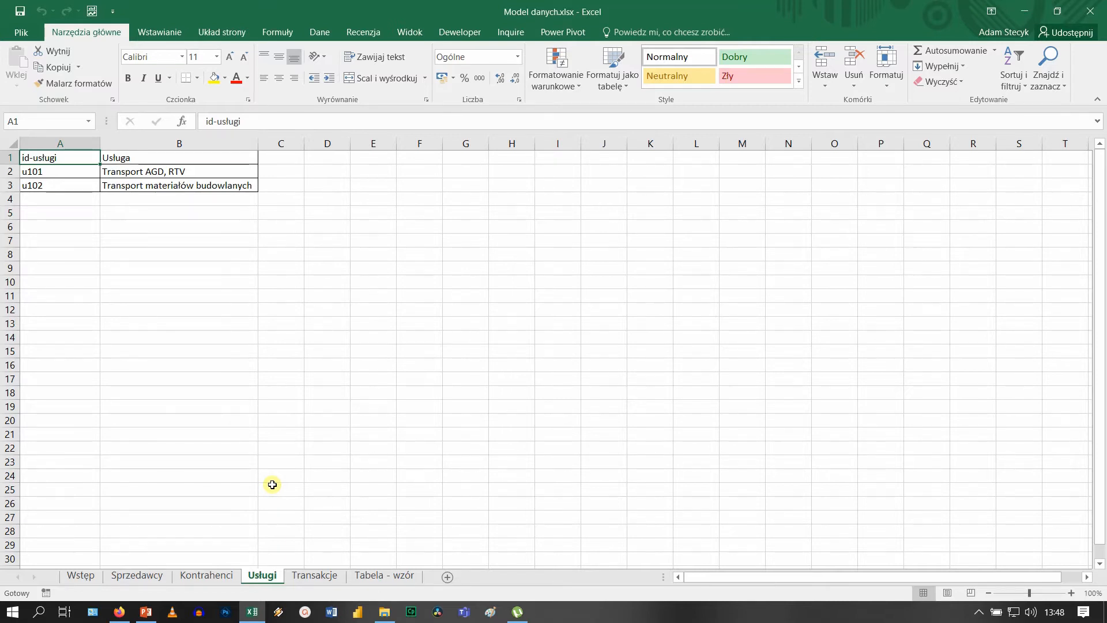
left_click(316, 576)
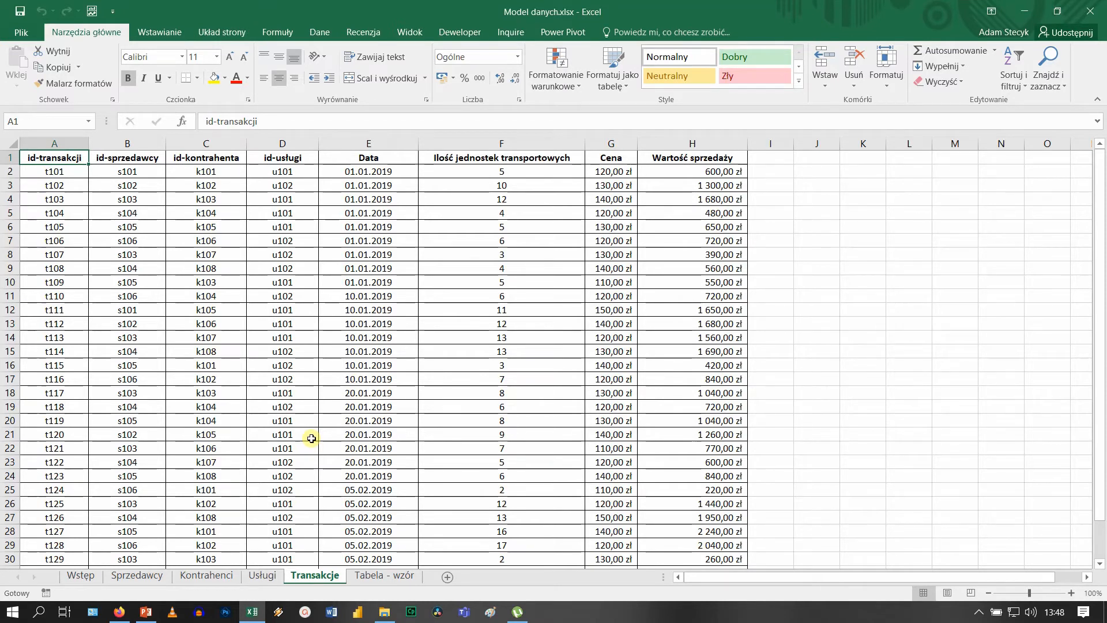
- Switch to Power BI Desktop and connect to the Excel workbook Model danych.xlsx in the Zdalna > Power BI folder
left_click(358, 614)
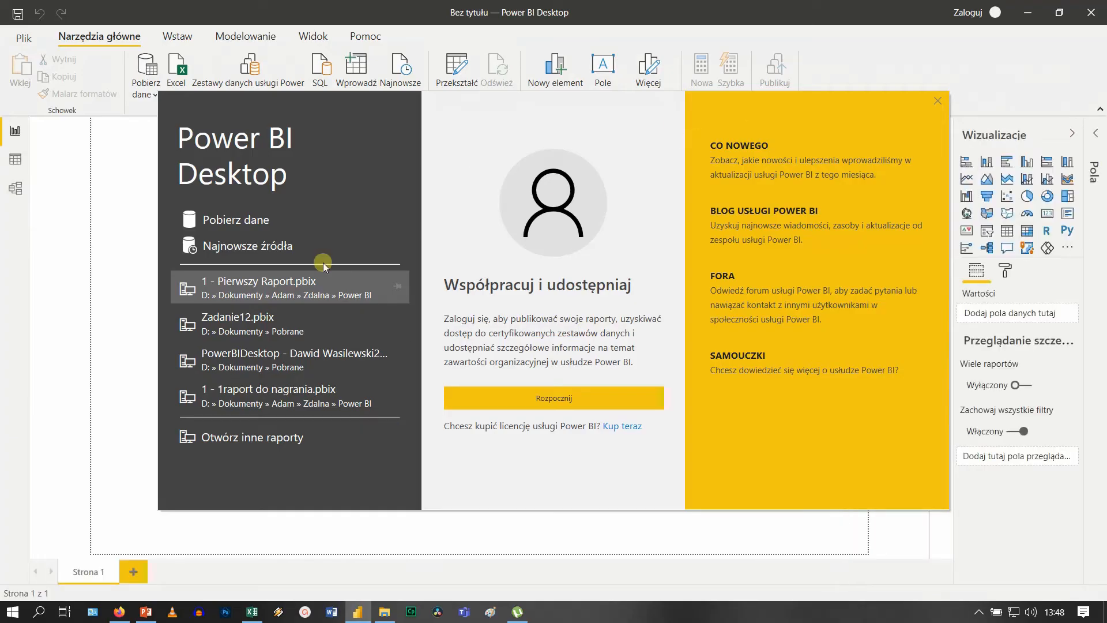
left_click(255, 223)
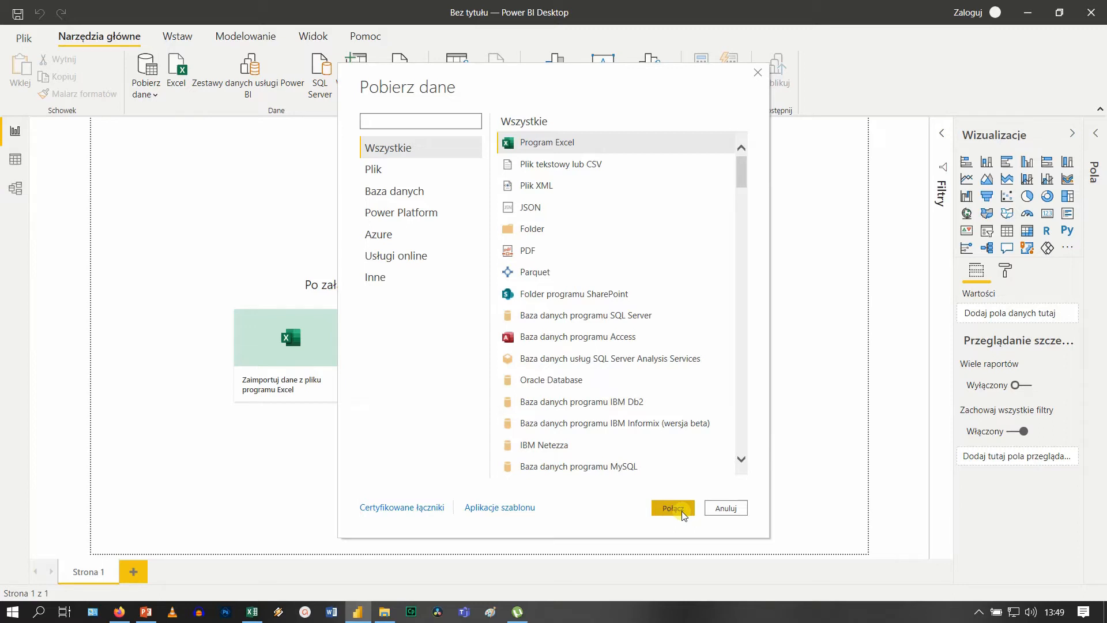
left_click(671, 506)
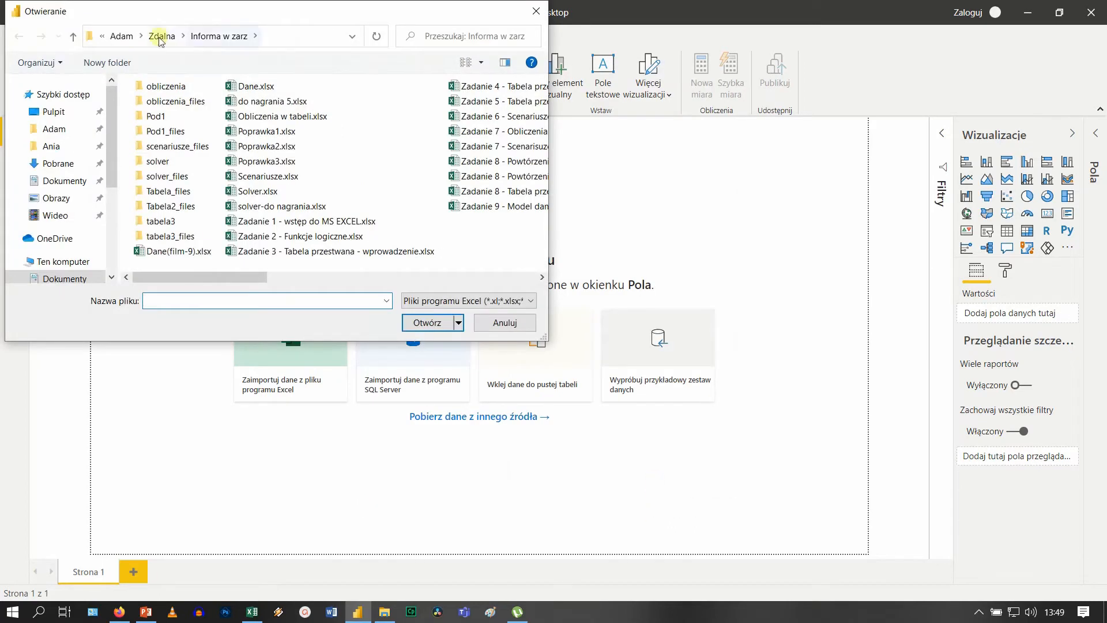
left_click(161, 37)
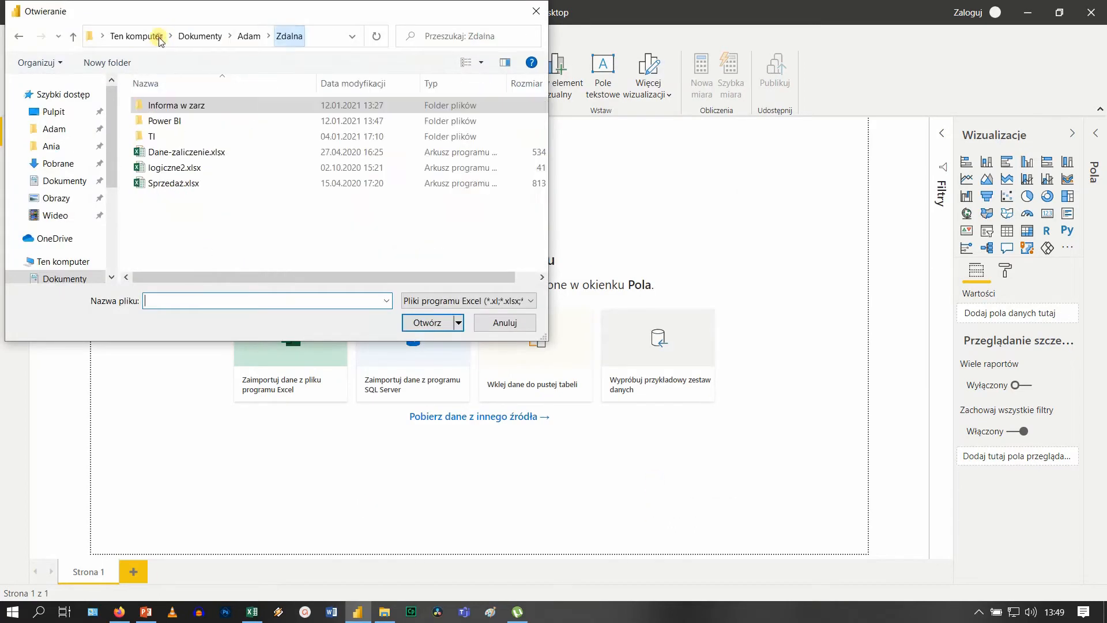
double_click(172, 121)
scroll(213, 231, "down", 1)
left_click(213, 247)
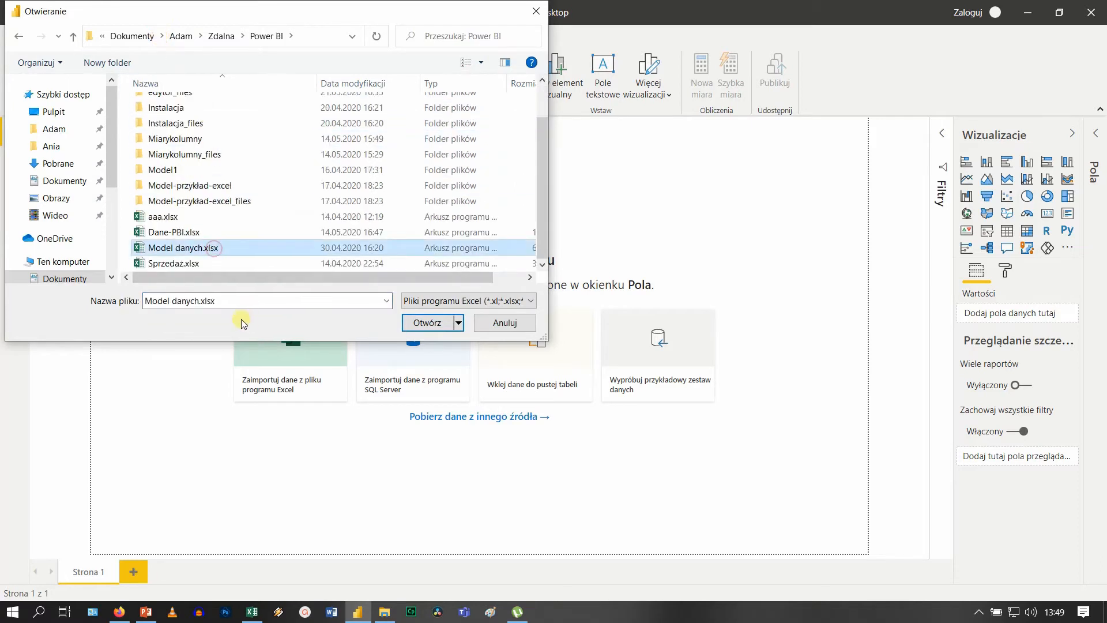
left_click(428, 323)
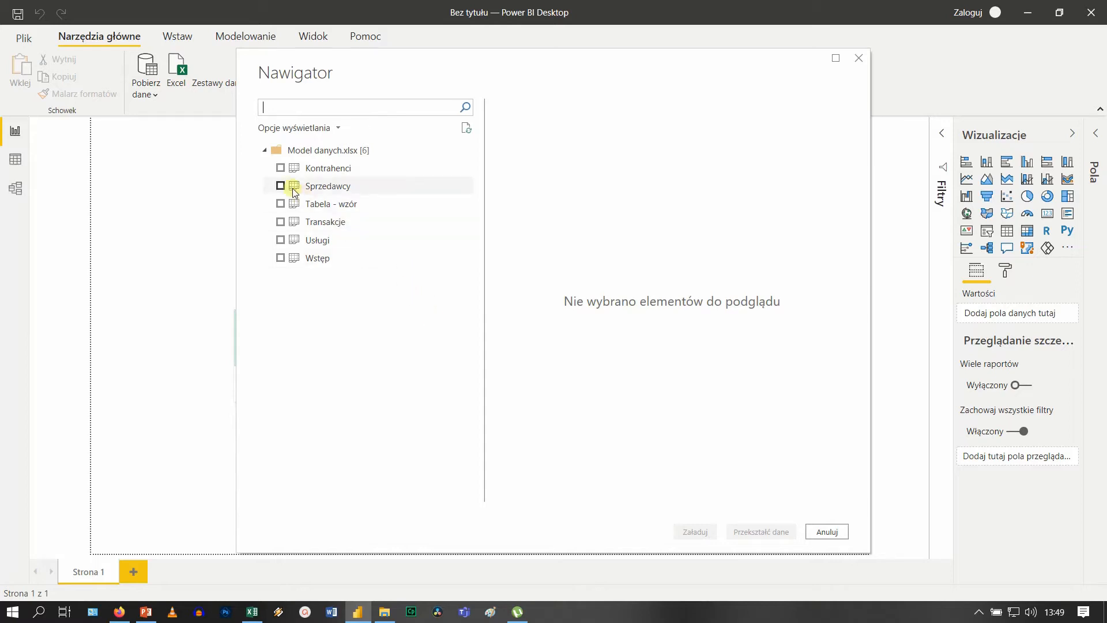
- Choose the Kontrahenci, Sprzedawcy, Transakcje and Usługi sheets for import and open them for data transformation
left_click(280, 169)
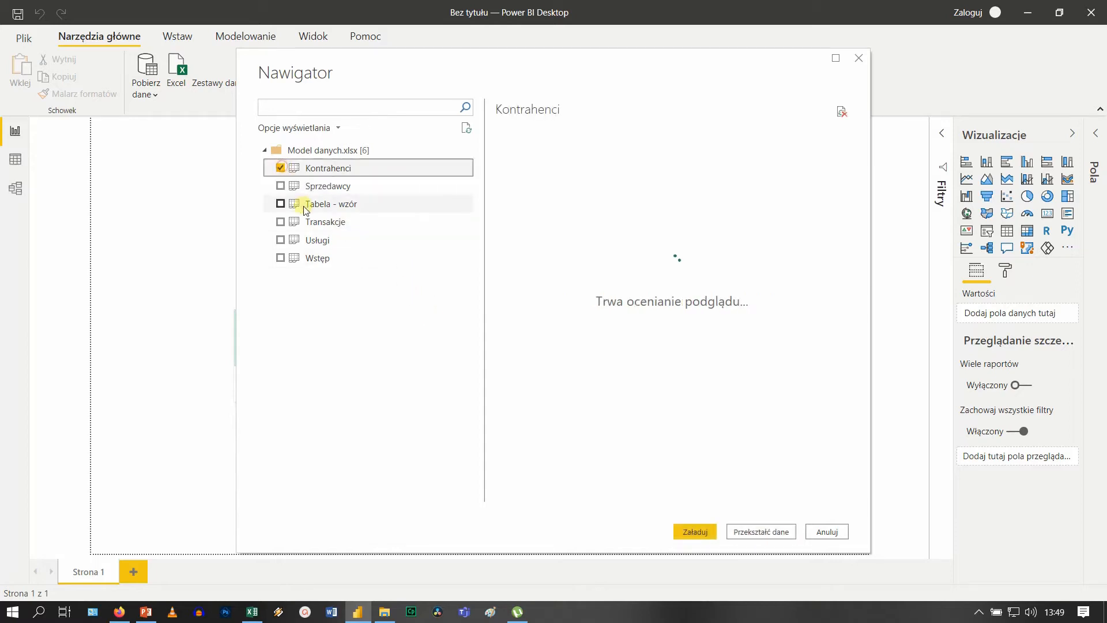
left_click(282, 186)
left_click(281, 222)
left_click(280, 240)
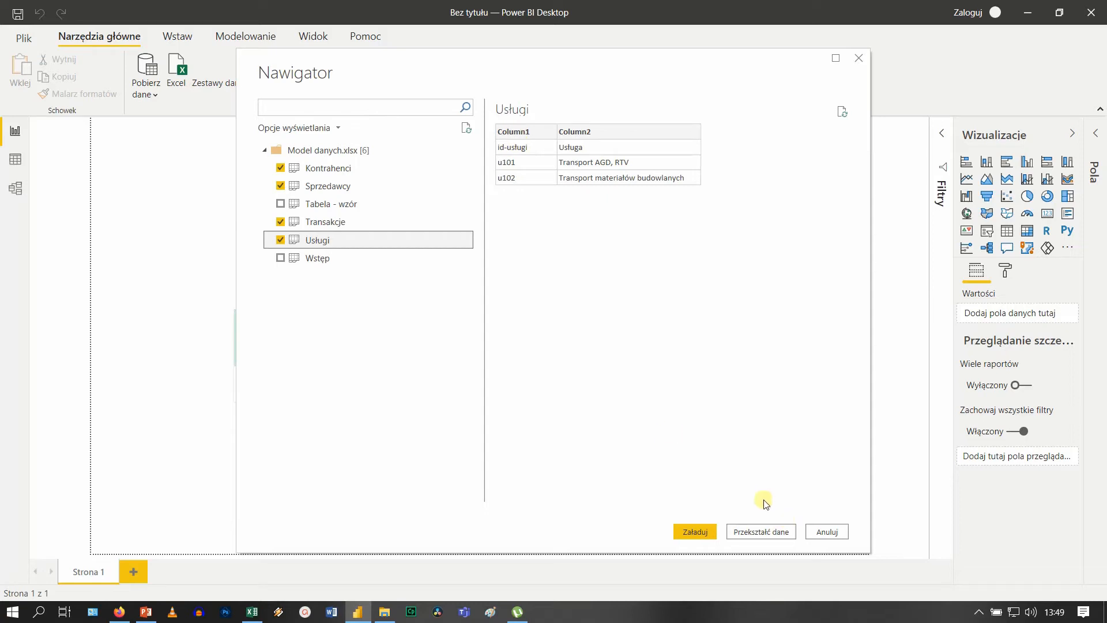
left_click(761, 533)
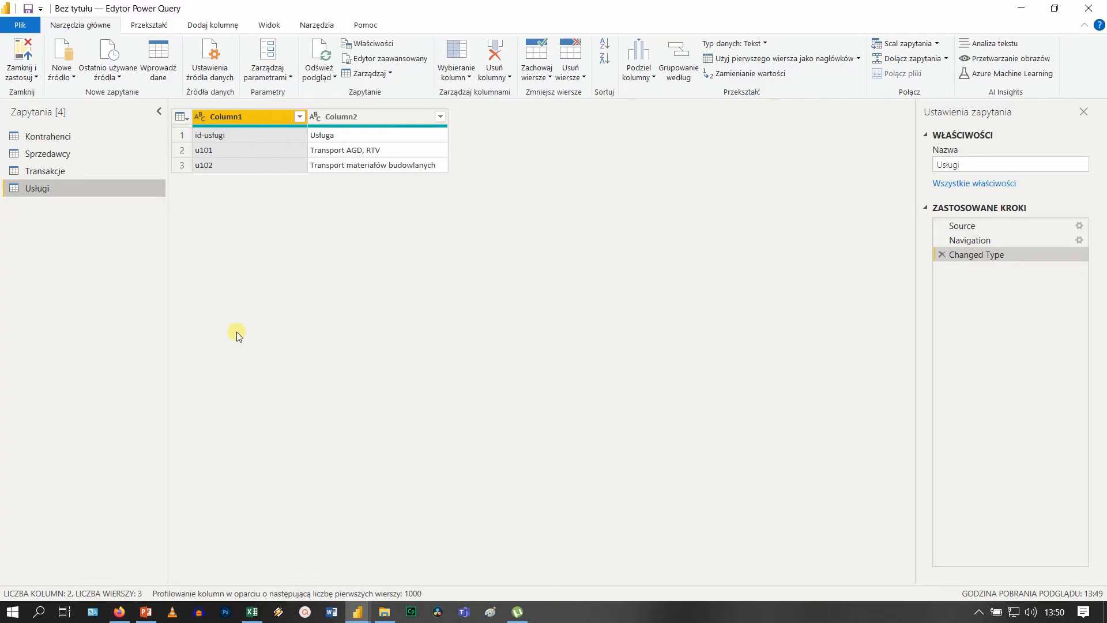
- Use the first row as headers in the Usługi, Sprzedawcy and Kontrahenci queries, and close and apply the query changes
left_click(161, 27)
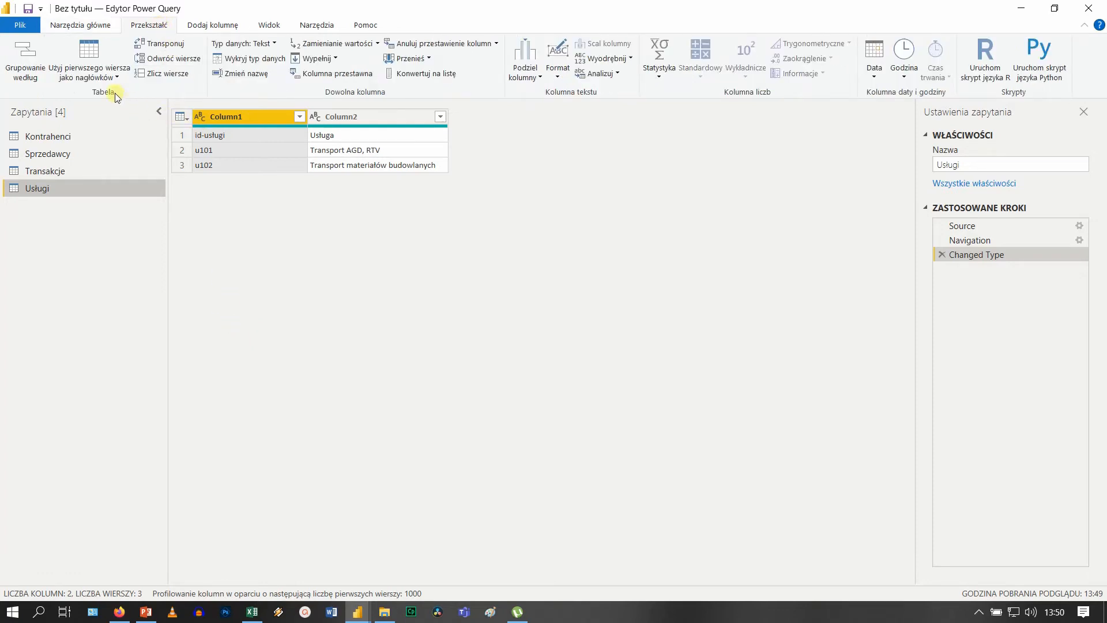
left_click(93, 62)
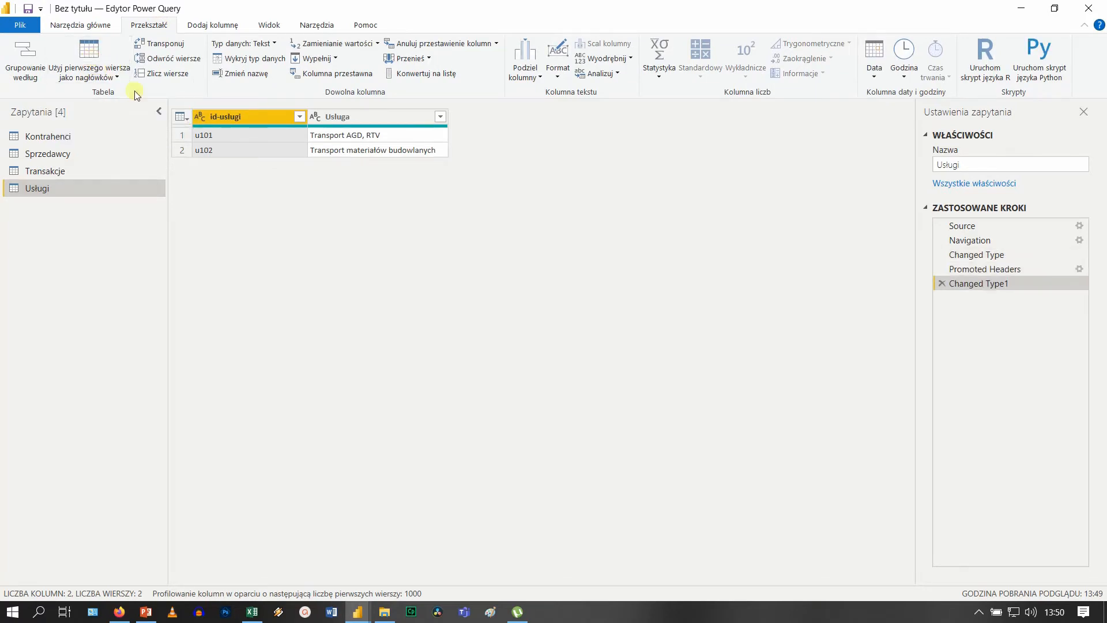
left_click(47, 171)
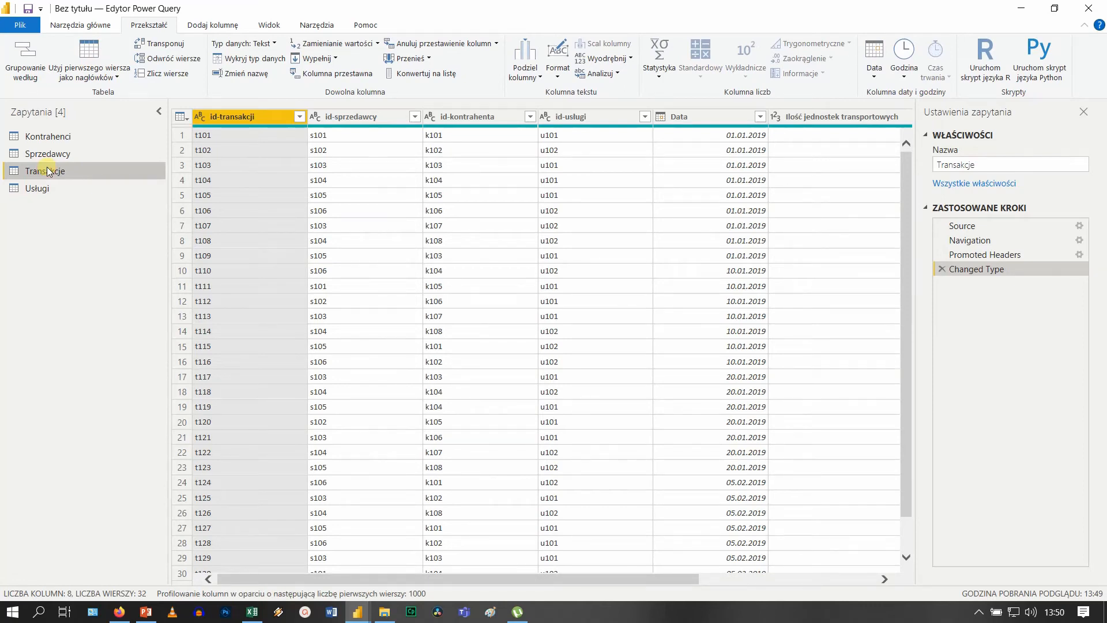
left_click(47, 154)
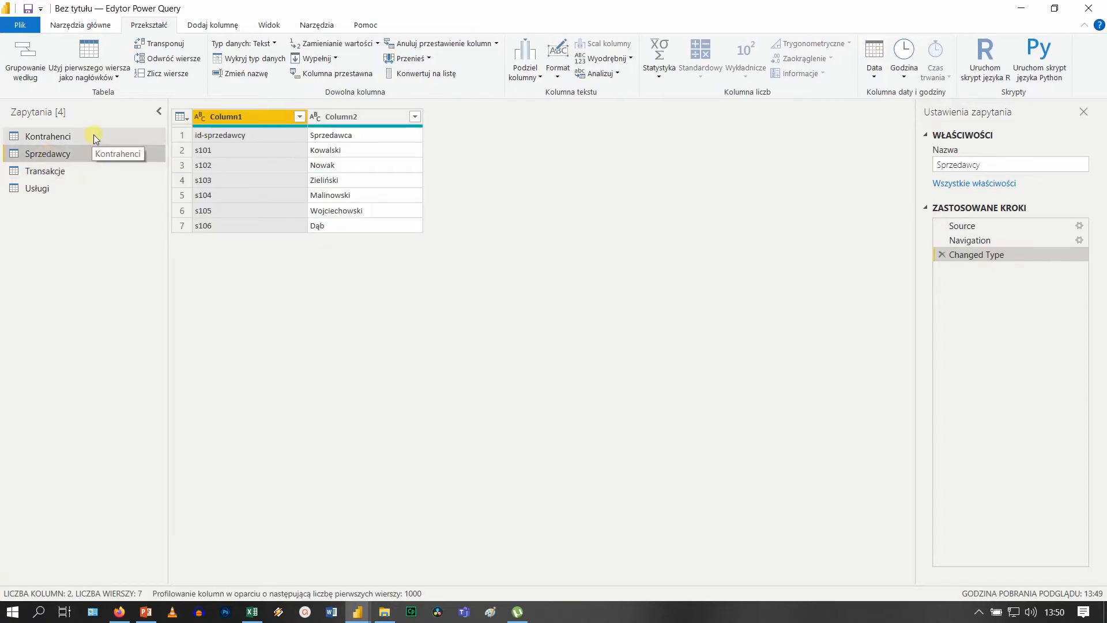
left_click(91, 56)
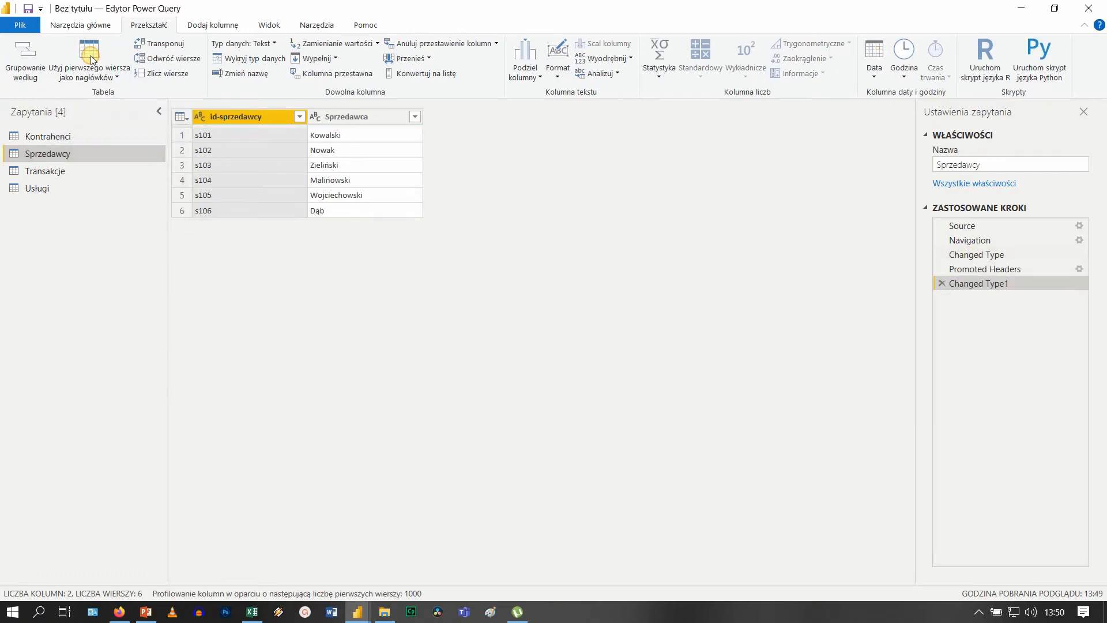
left_click(46, 137)
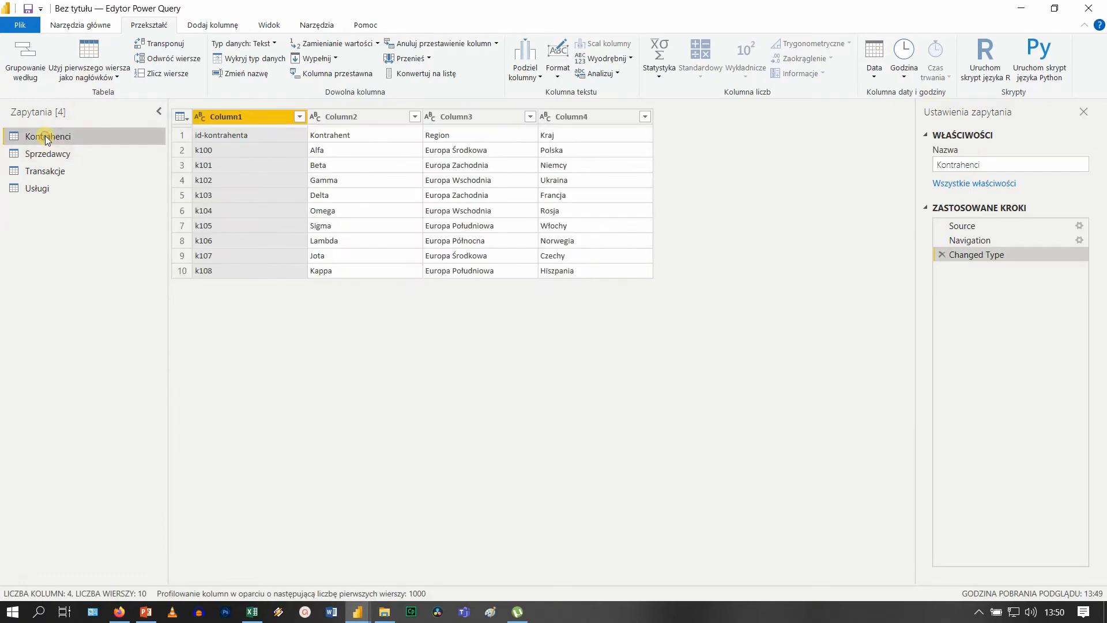
left_click(90, 52)
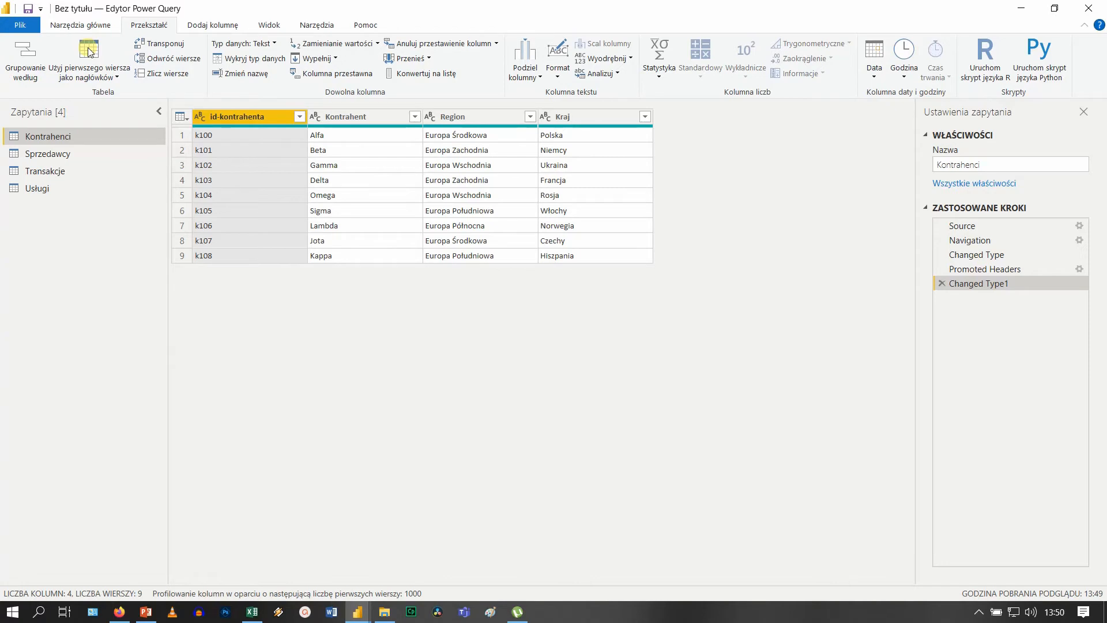
left_click(86, 25)
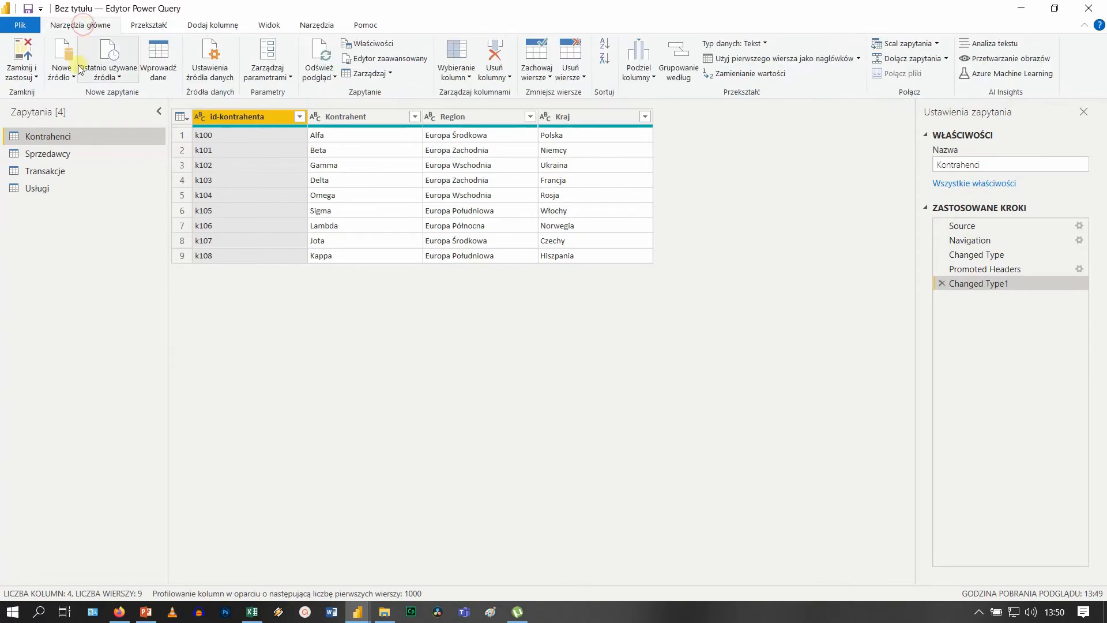
left_click(25, 65)
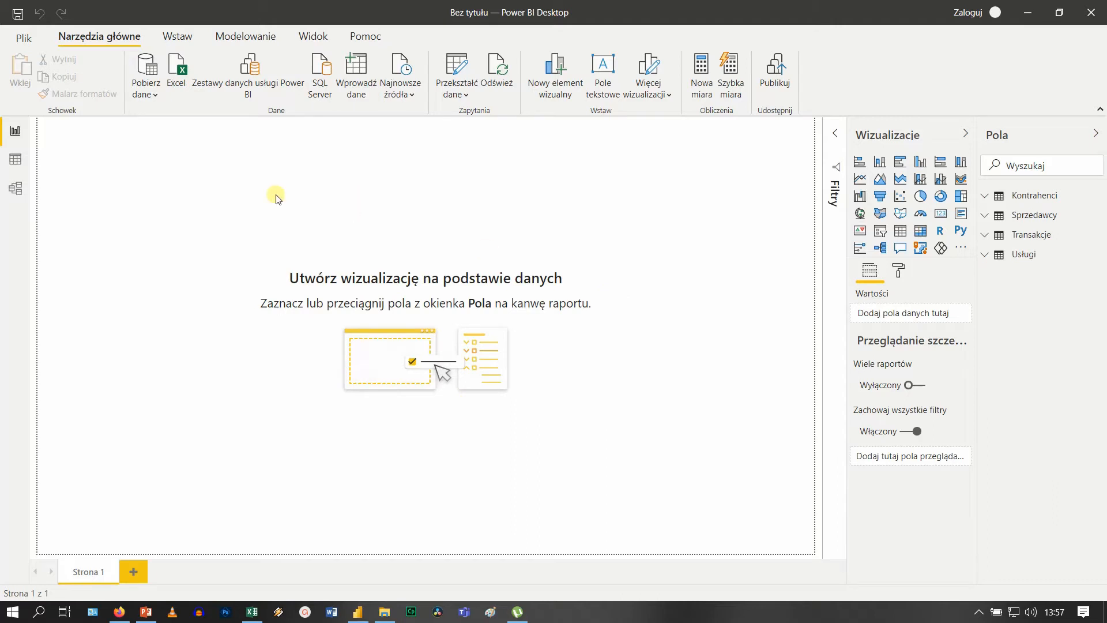
- In the data view, set the data category of the Kraj column in the Kontrahenci table to Kraj
left_click(19, 162)
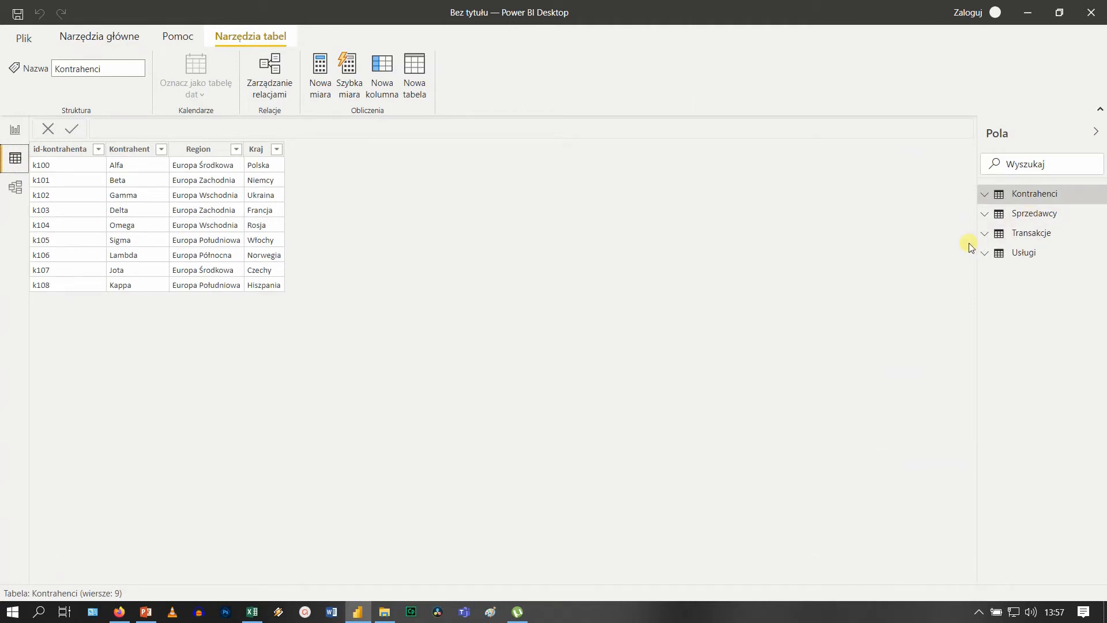
left_click(985, 193)
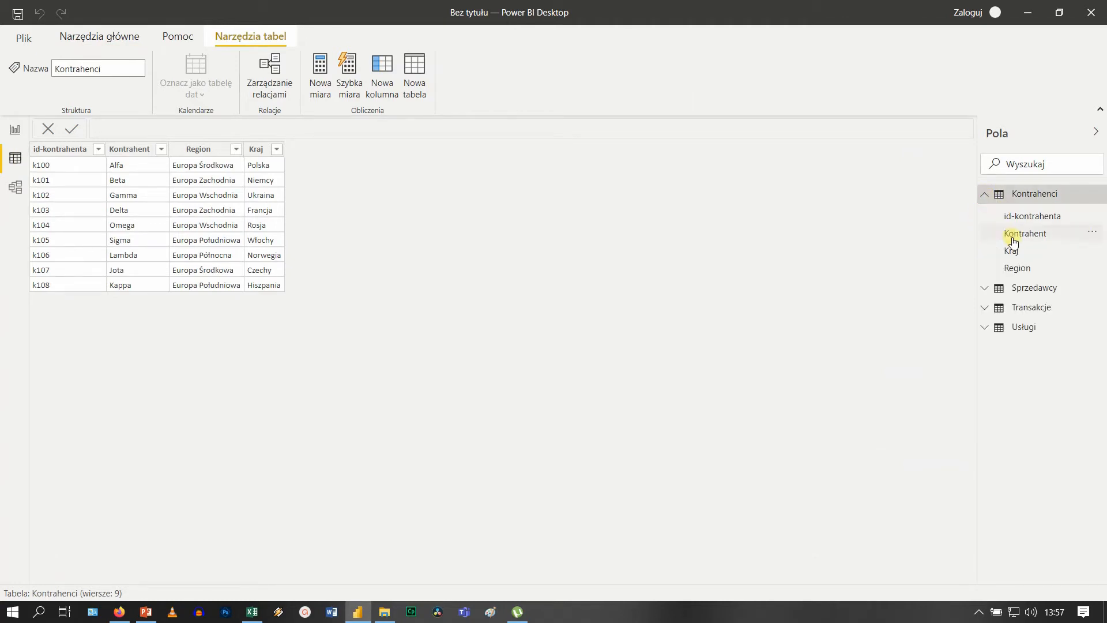
left_click(1013, 254)
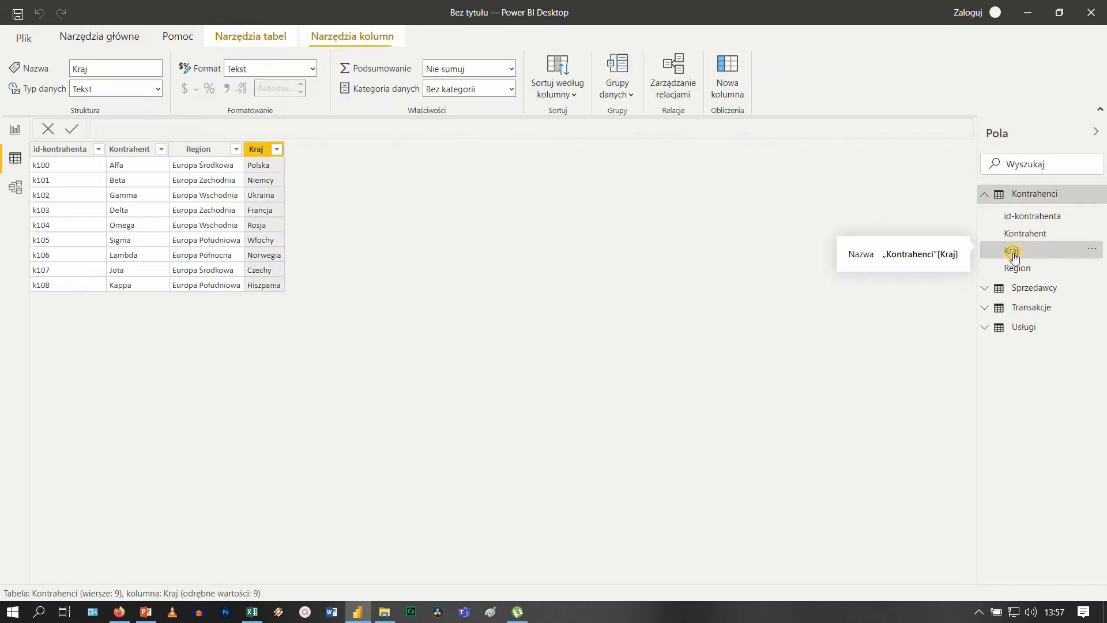
left_click(512, 90)
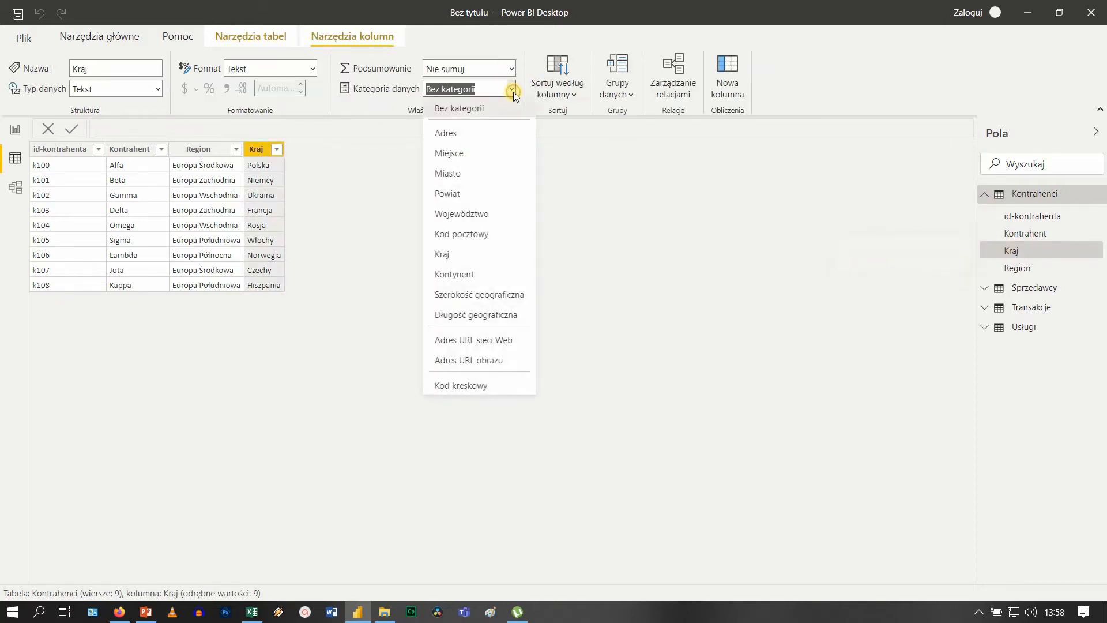
left_click(448, 255)
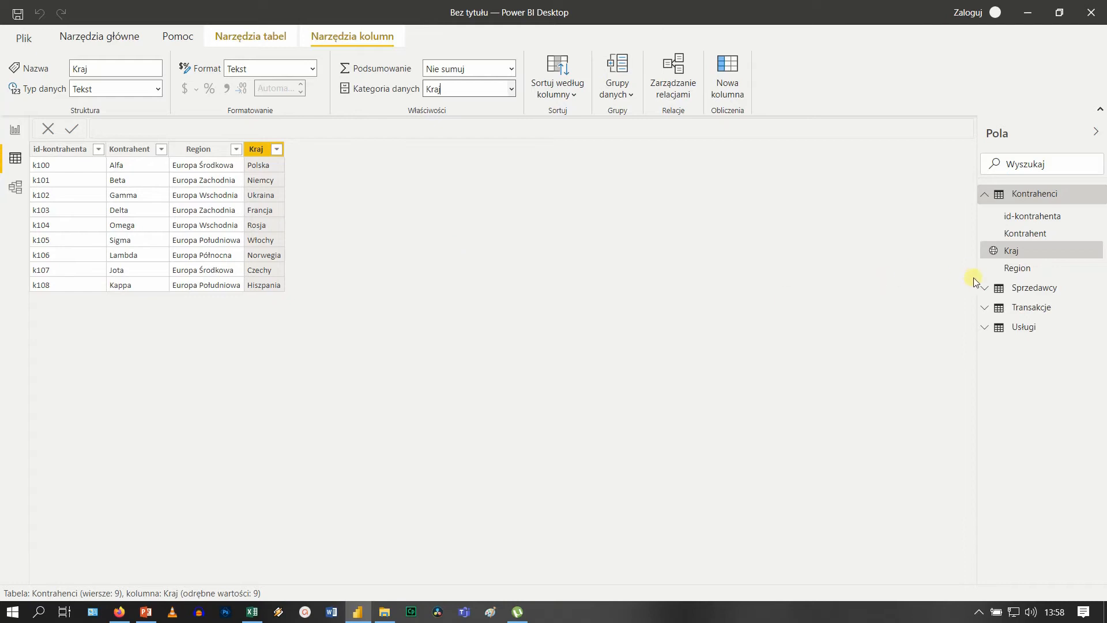
- Review the fields and data of the Sprzedawcy, Transakcje and Usługi tables
left_click(984, 290)
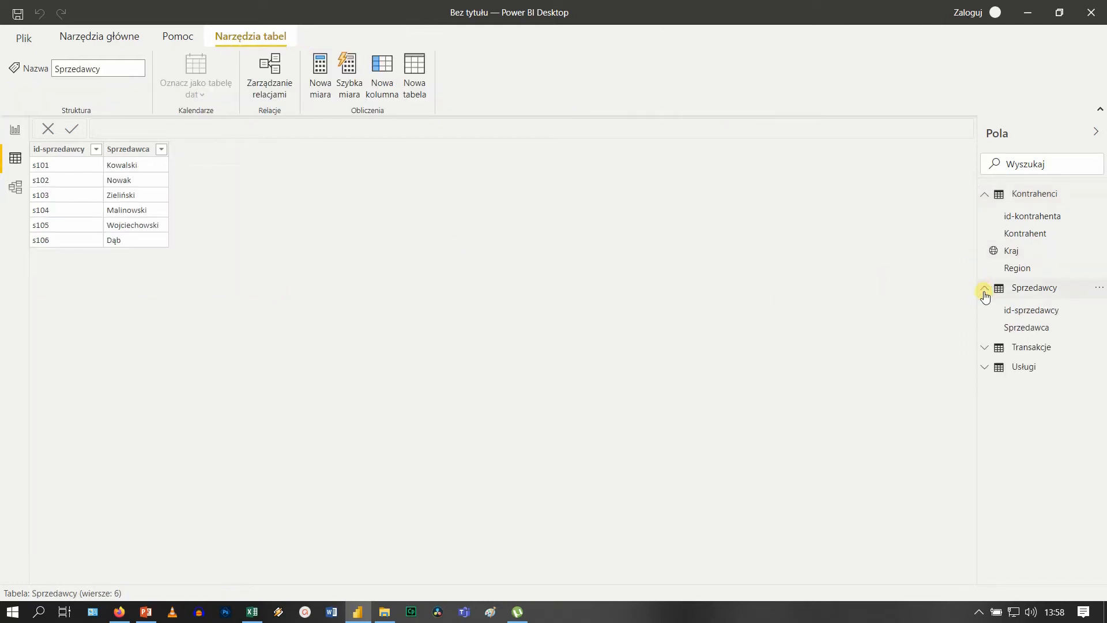
left_click(985, 348)
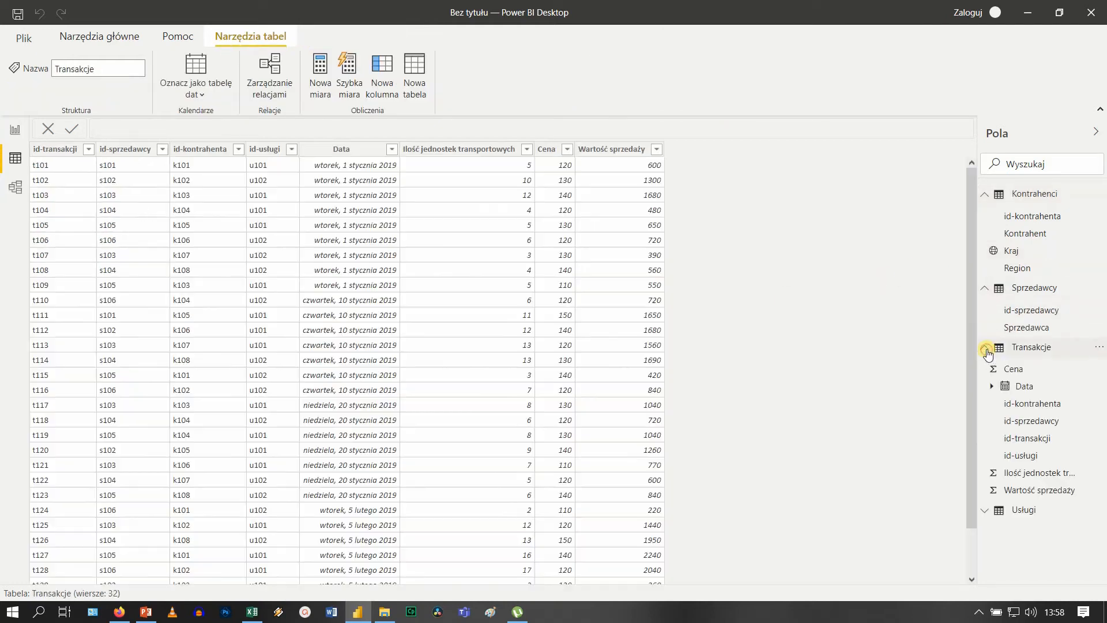
left_click(984, 510)
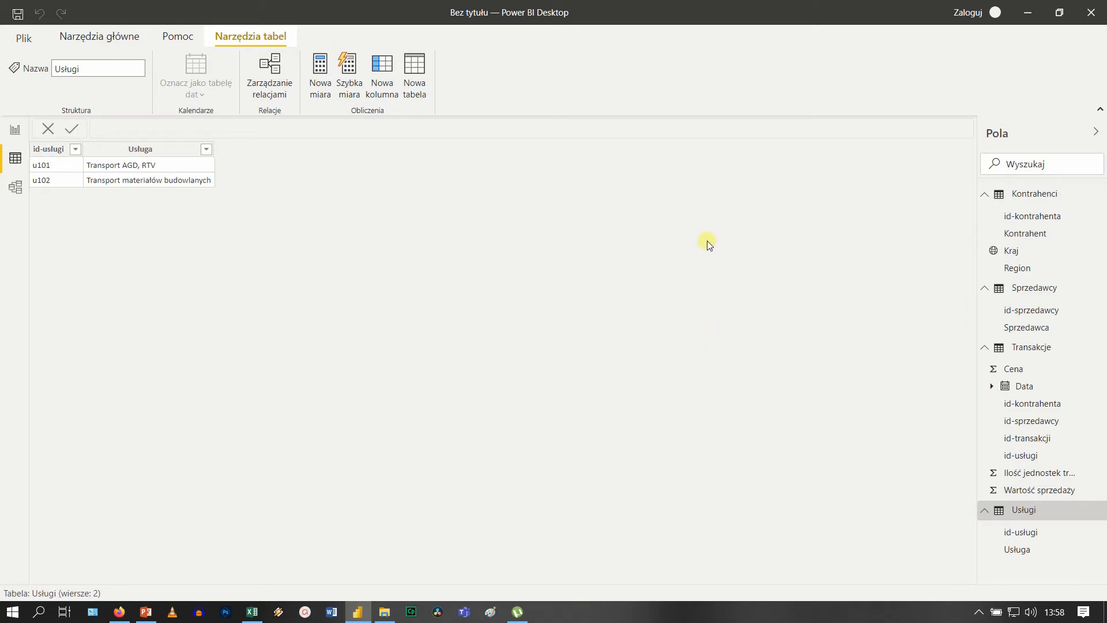
- In the model view, arrange Transakcje between Kontrahenci and Sprzedawcy with Usługi above it, and check the Usługi relationship
left_click(16, 186)
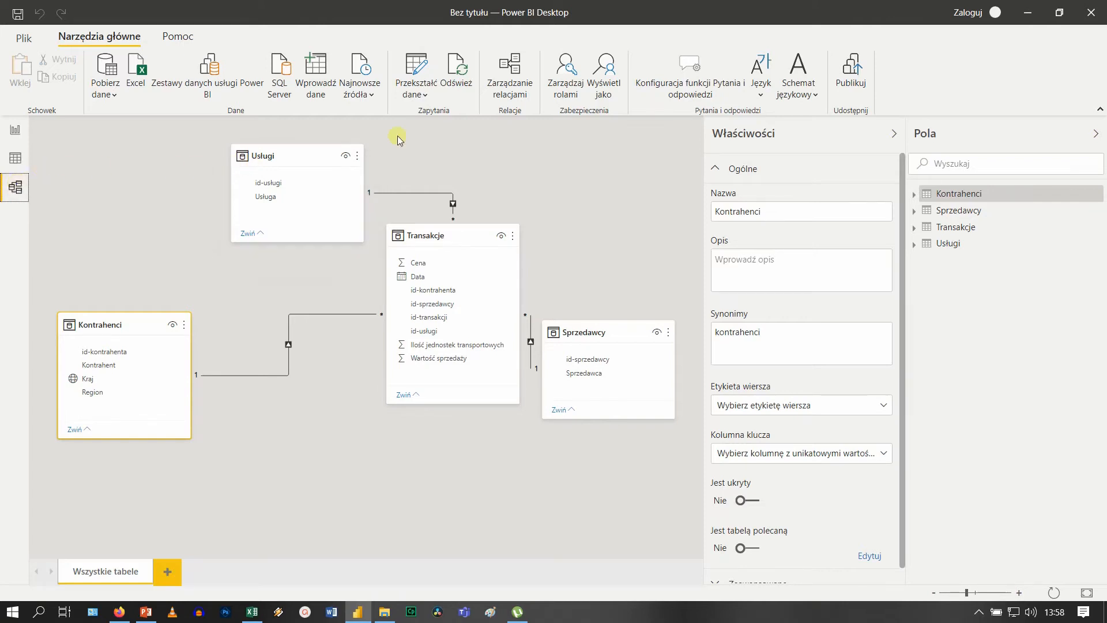
left_click_drag(453, 235, 360, 342)
left_click_drag(283, 157, 359, 155)
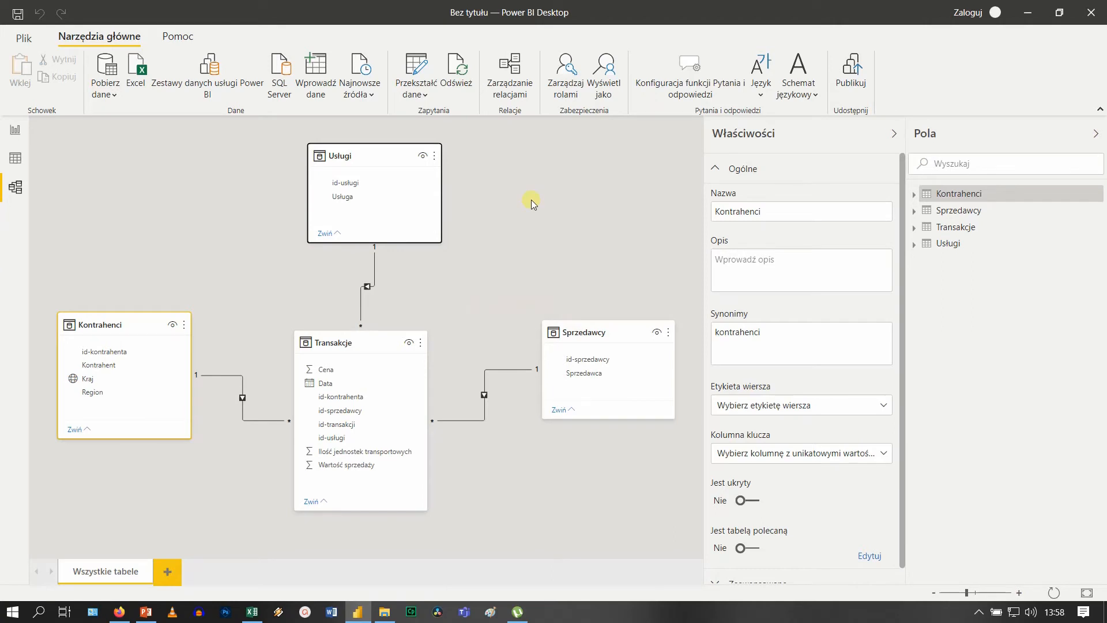
left_click(373, 287)
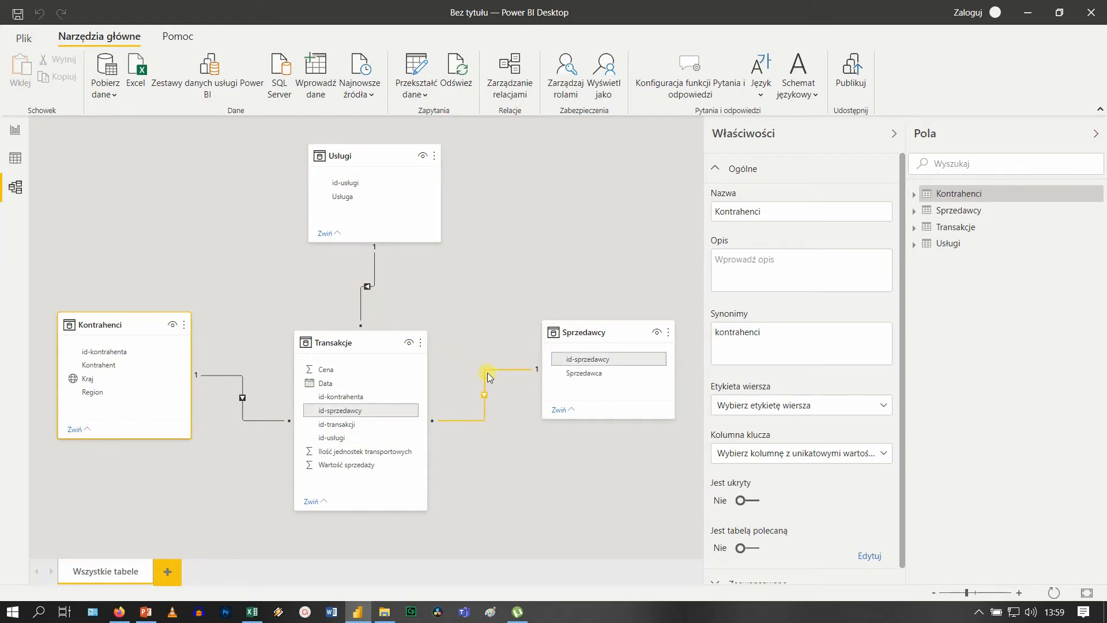
- Delete the relationship between the Kontrahenci and Transakcje tables
left_click(235, 378)
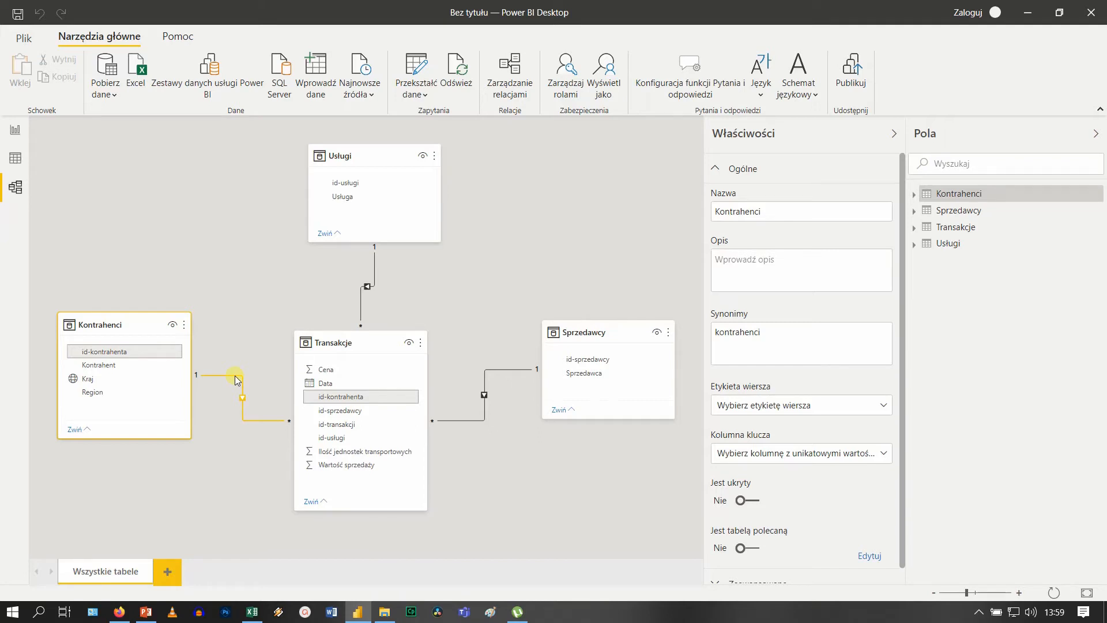
right_click(236, 379)
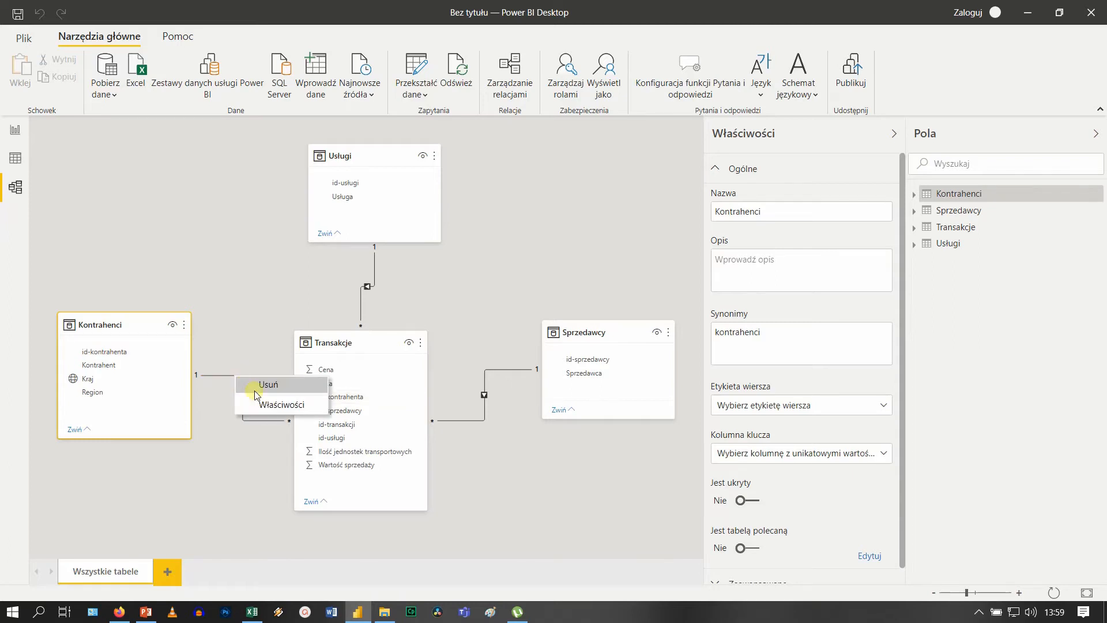
left_click(258, 389)
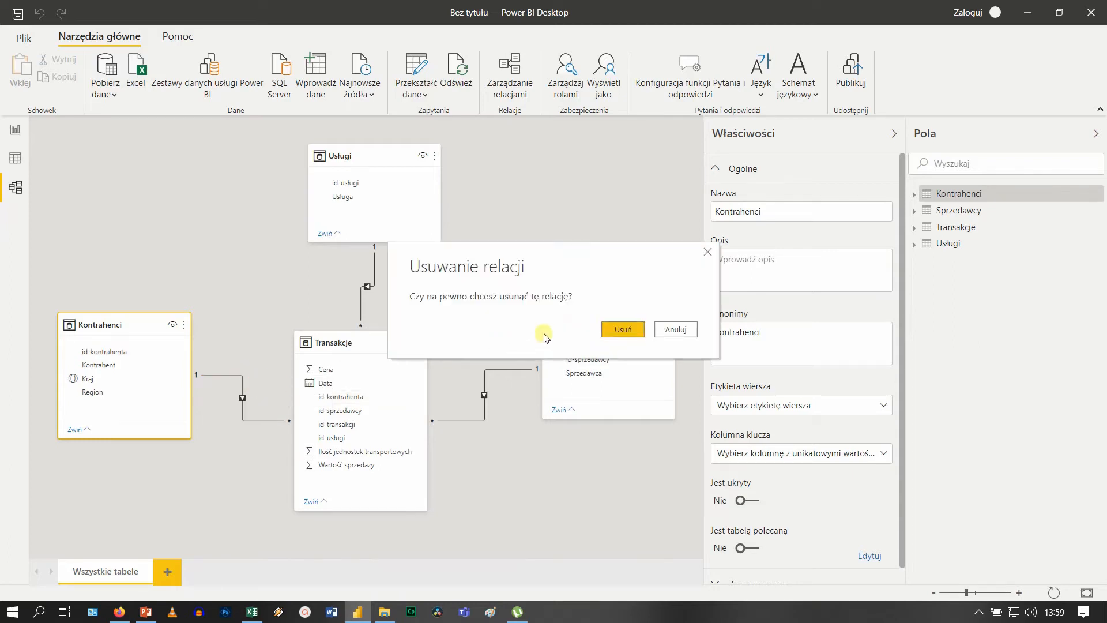
left_click(627, 328)
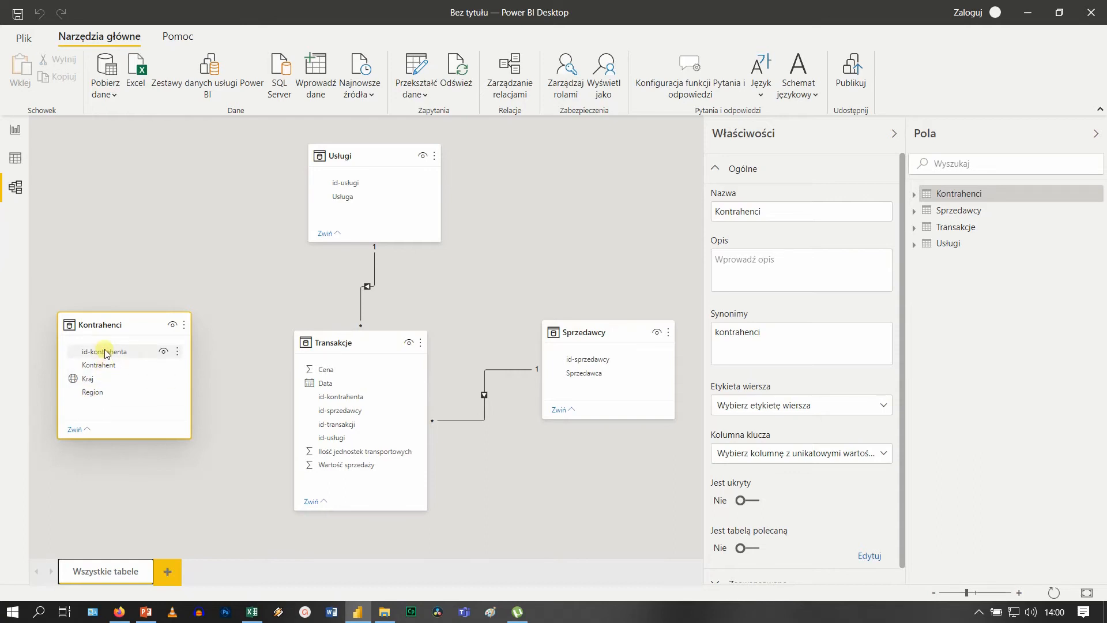
- Create a relationship between Kontrahenci and Transakcje by linking their id-kontrahenta fields
left_click_drag(107, 353, 349, 401)
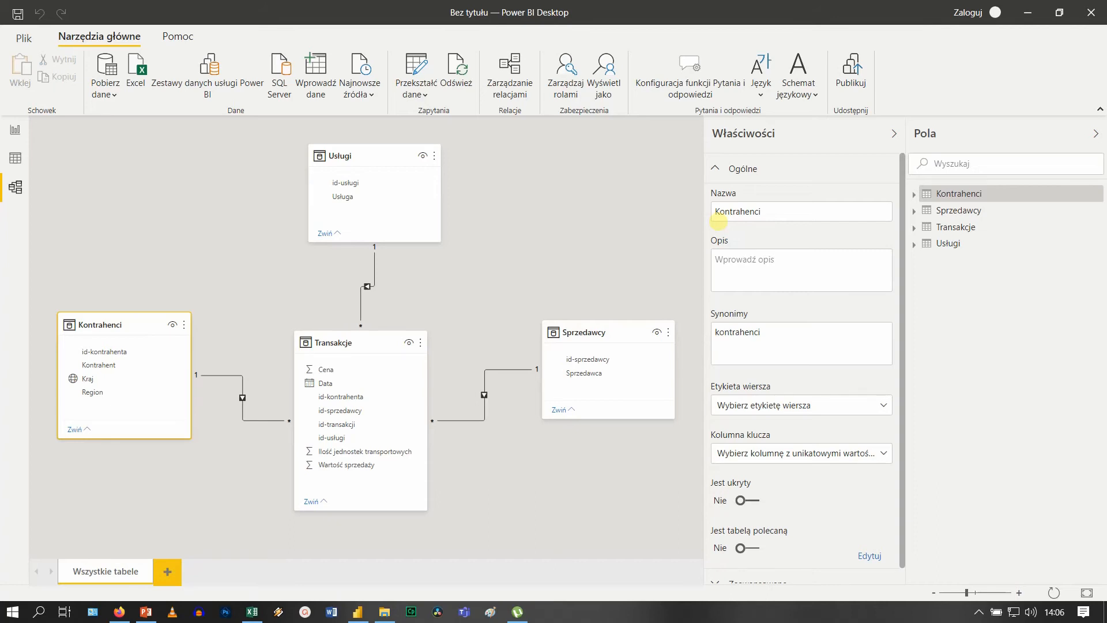
- In the report view, add an enlarged stacked column chart with Sprzedawca on the axis and Wartość sprzedaży as values
left_click(18, 134)
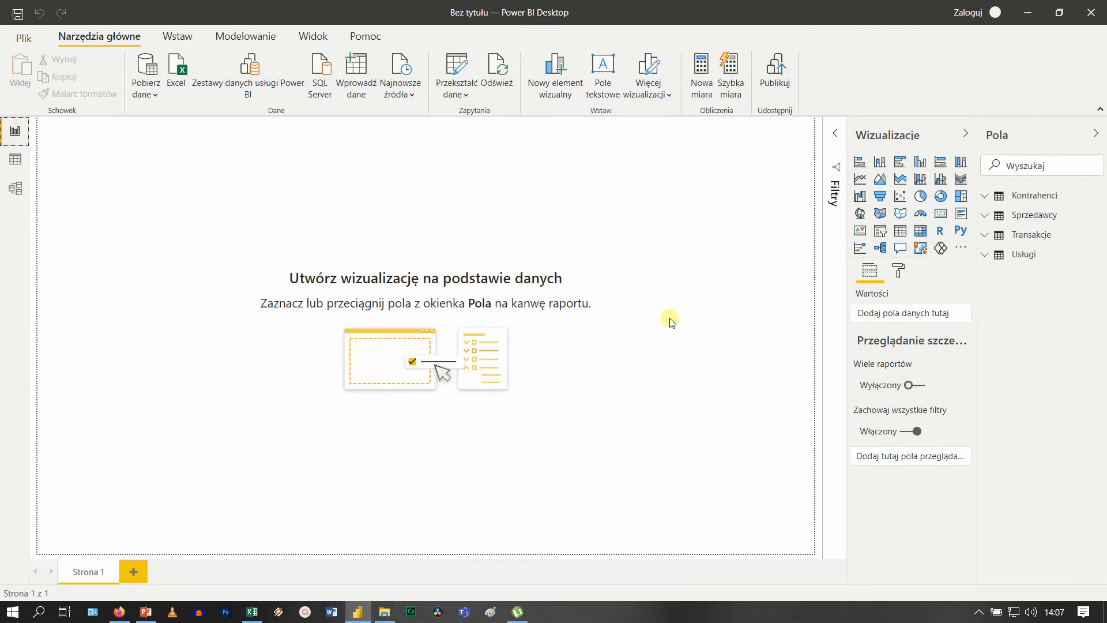
left_click(881, 162)
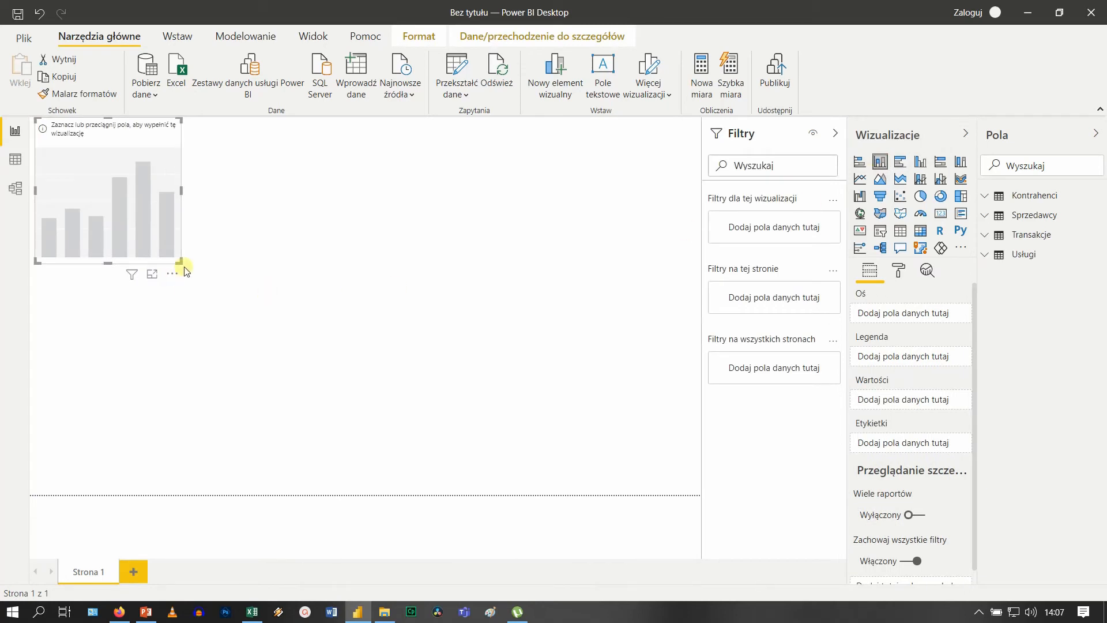
left_click_drag(182, 261, 290, 332)
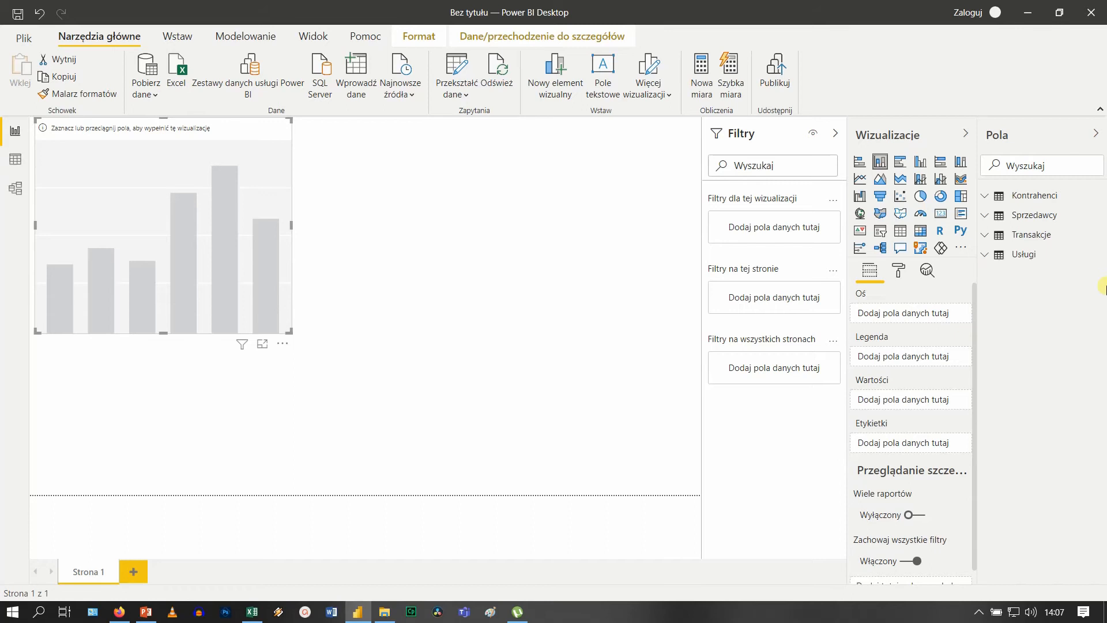
left_click(990, 215)
left_click_drag(1043, 252, 918, 312)
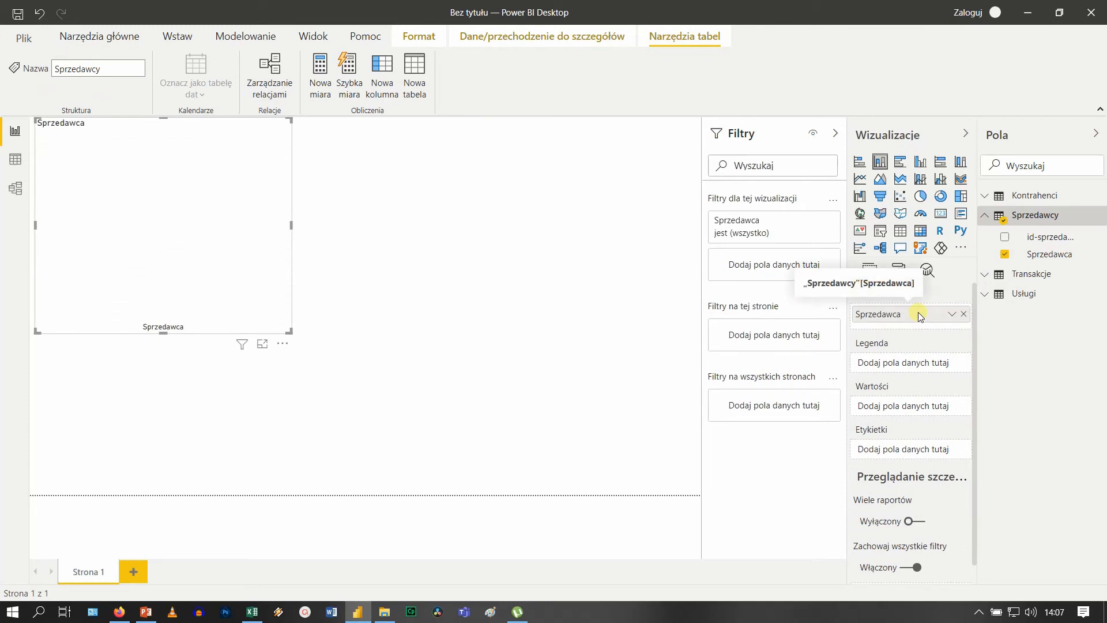
left_click(984, 275)
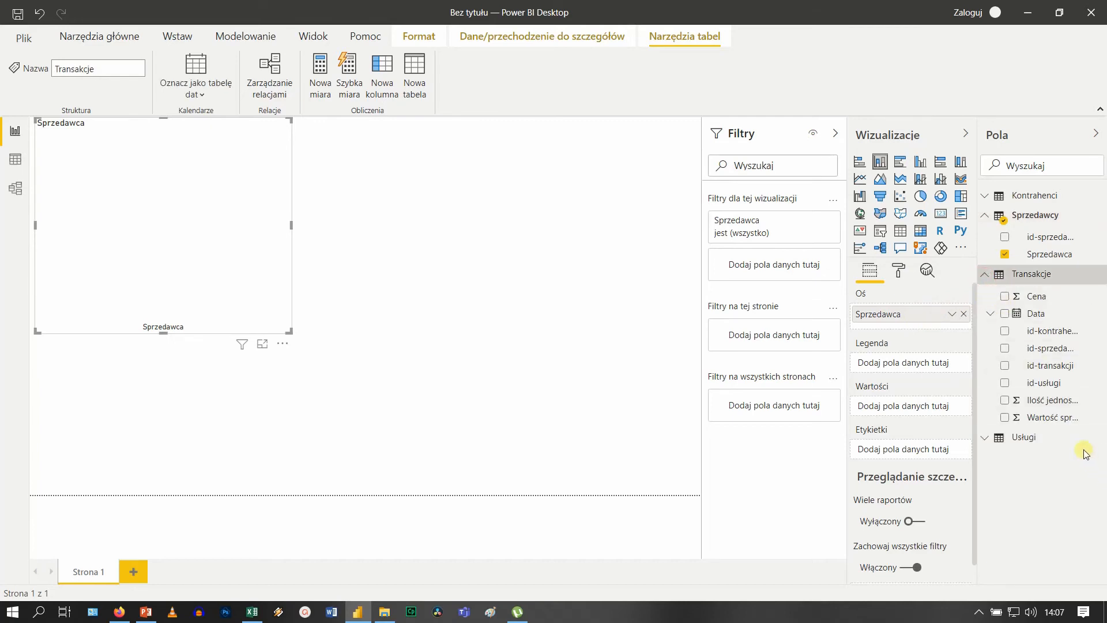
left_click_drag(1059, 419, 925, 412)
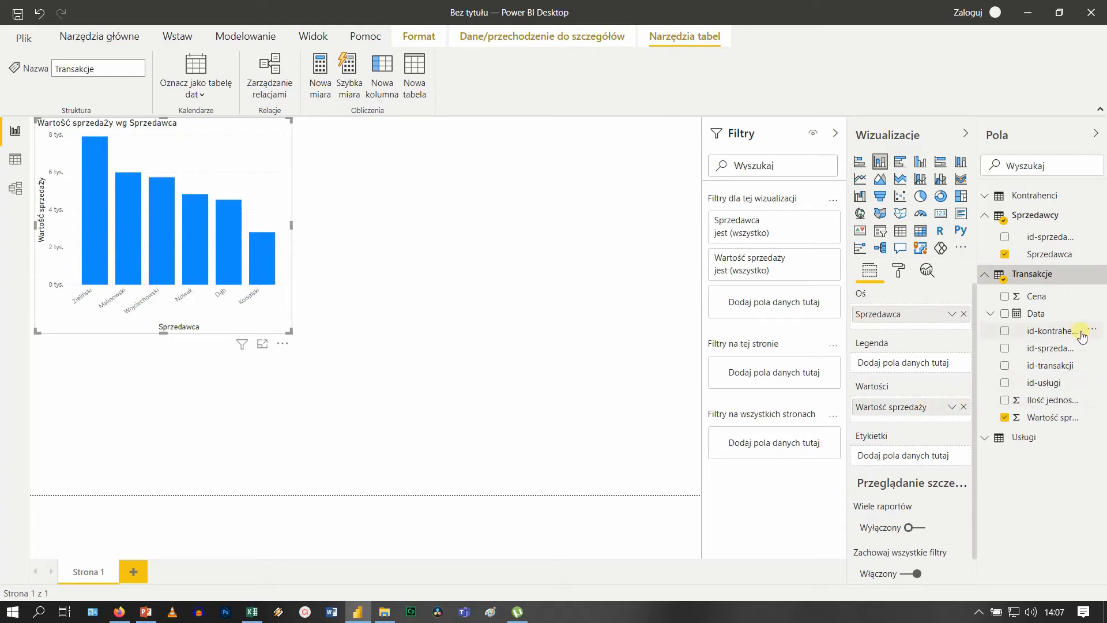
- Split the column chart by Kraj from Kontrahenci as its legend and enlarge the chart to fit every legend entry
left_click(984, 196)
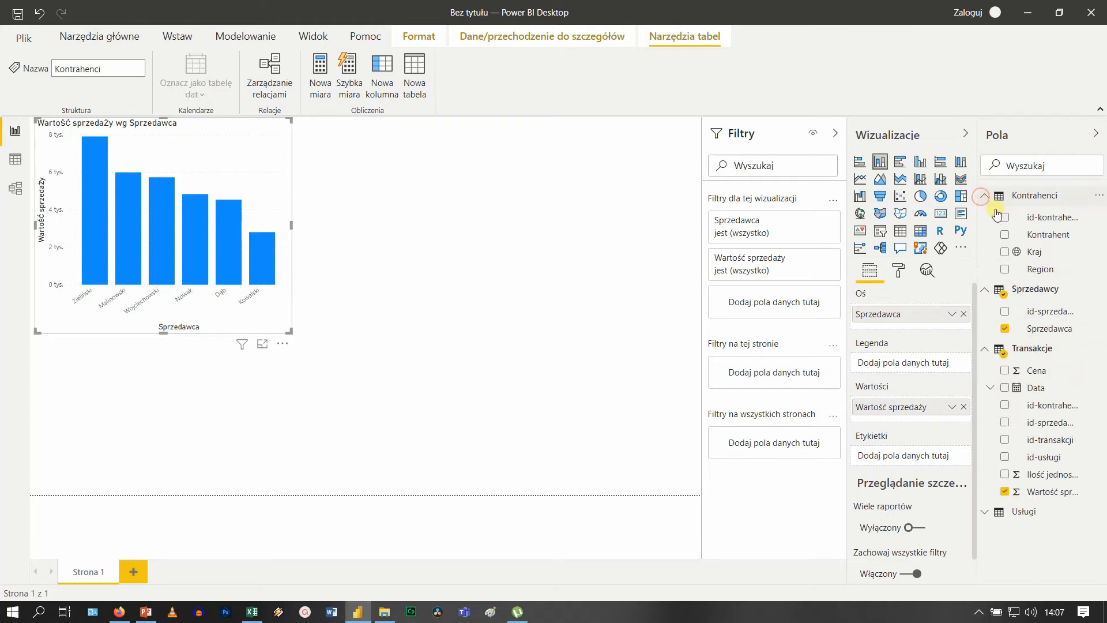
left_click_drag(1041, 254, 919, 365)
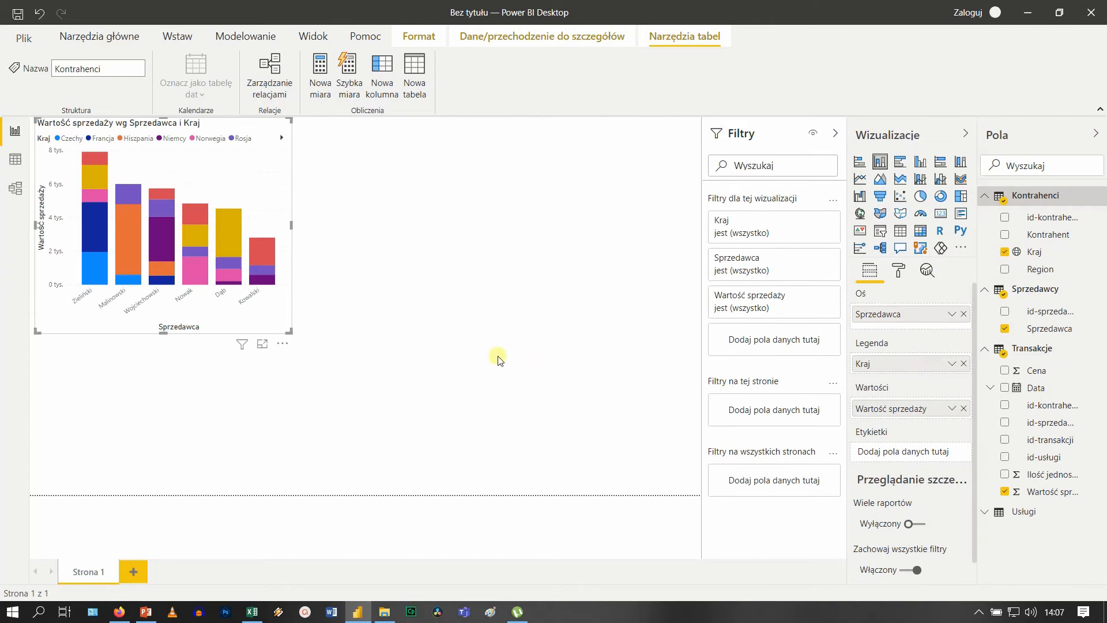
left_click_drag(290, 330, 456, 408)
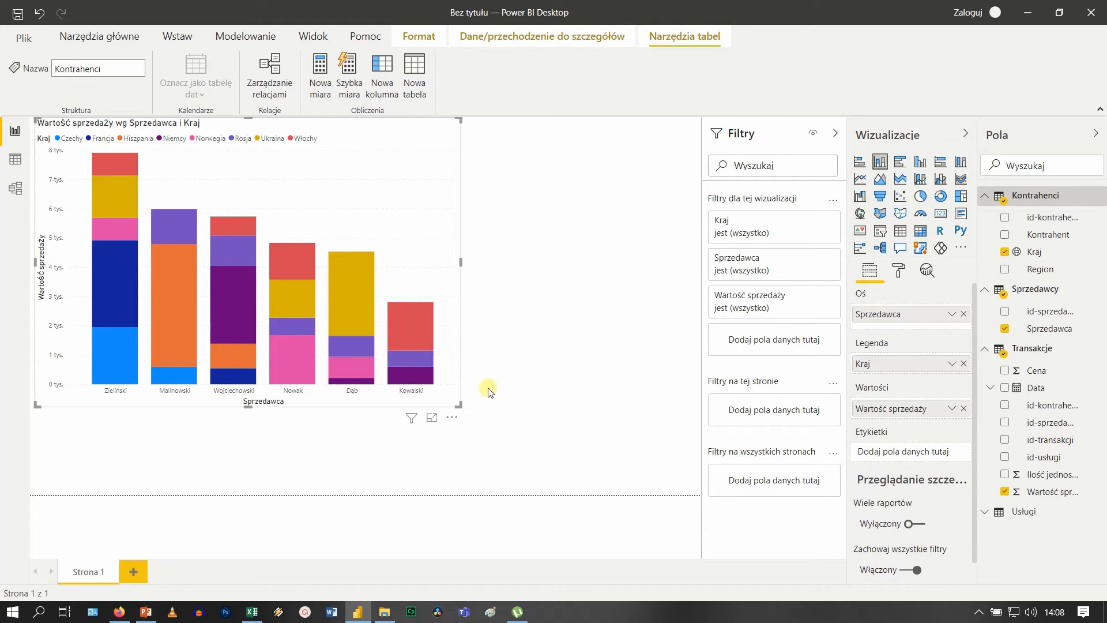
left_click_drag(459, 405, 347, 321)
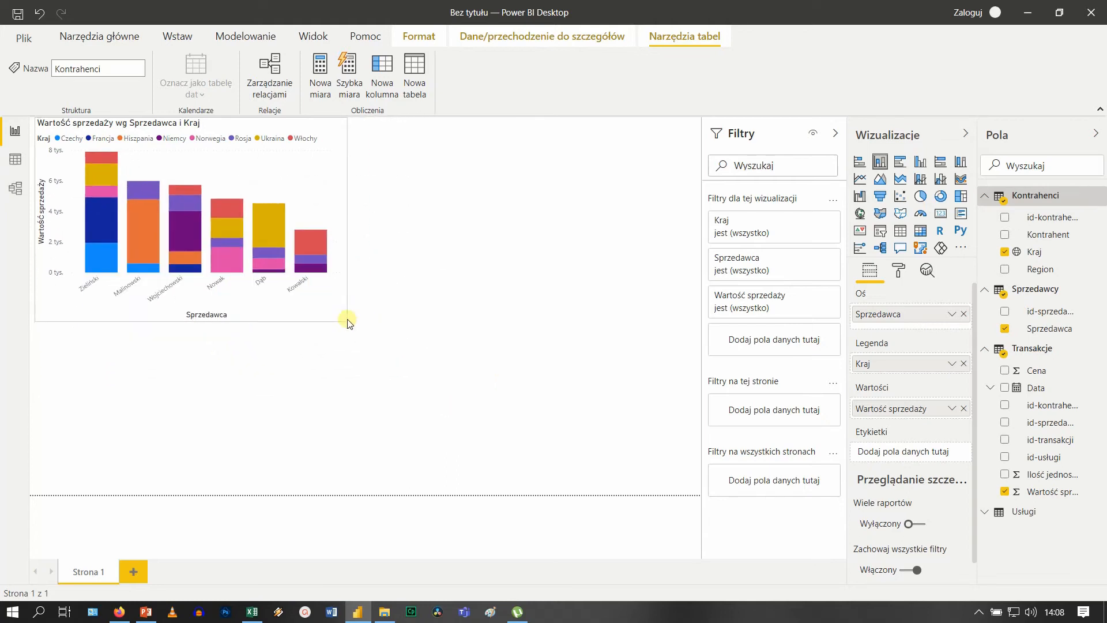
left_click(464, 370)
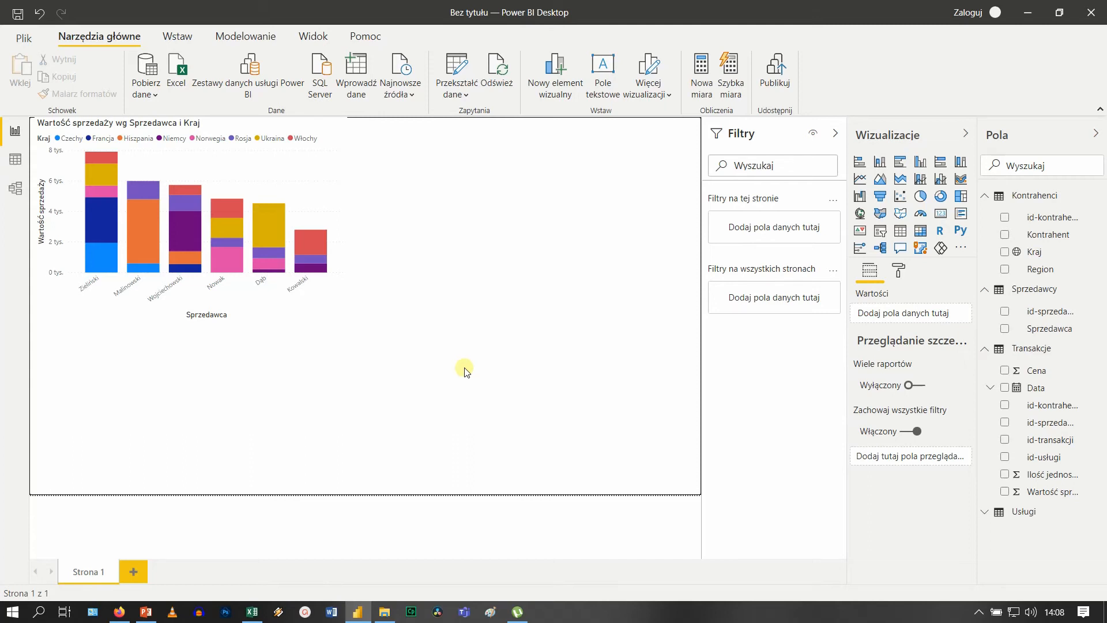
- Add a map below the column chart with Kraj as location, Usługa as legend and Wartość sprzedaży as bubble size
left_click(860, 214)
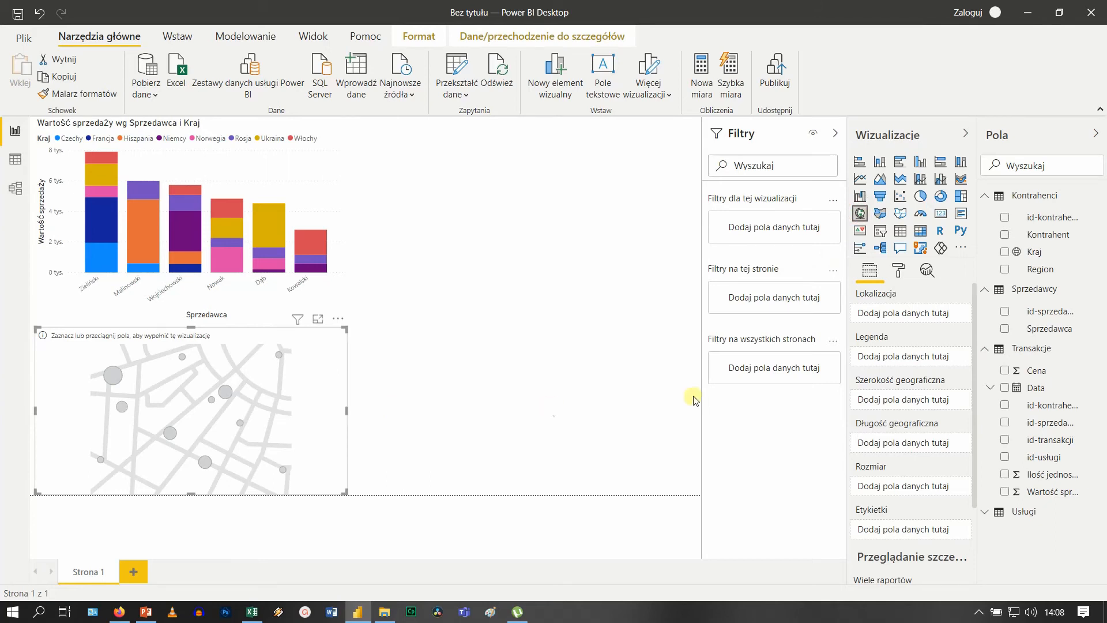
left_click_drag(1033, 254, 928, 318)
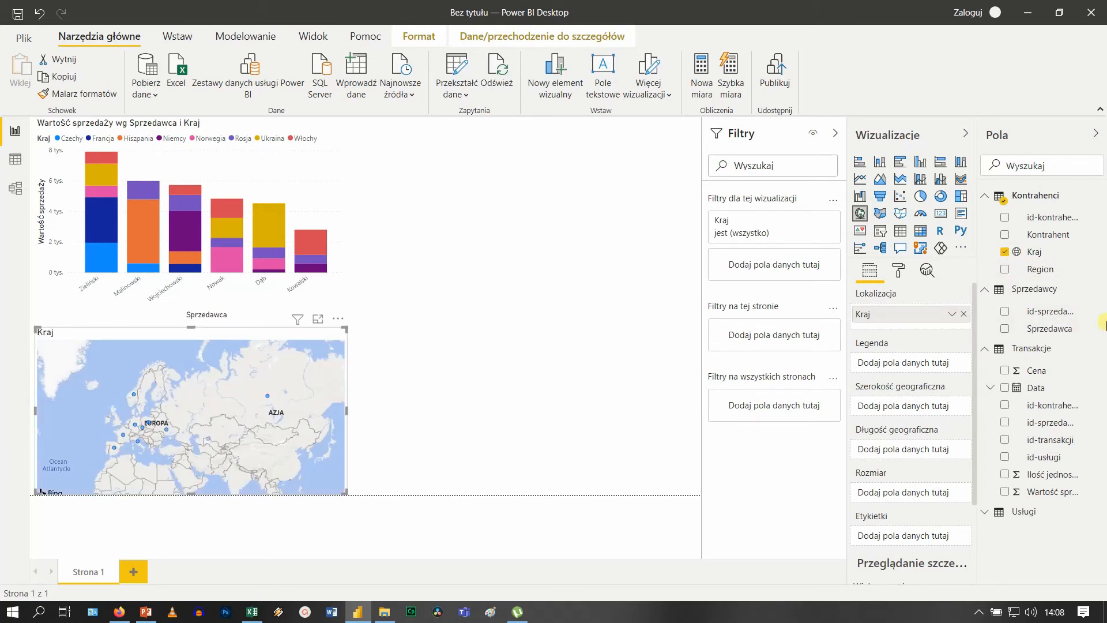
left_click(984, 512)
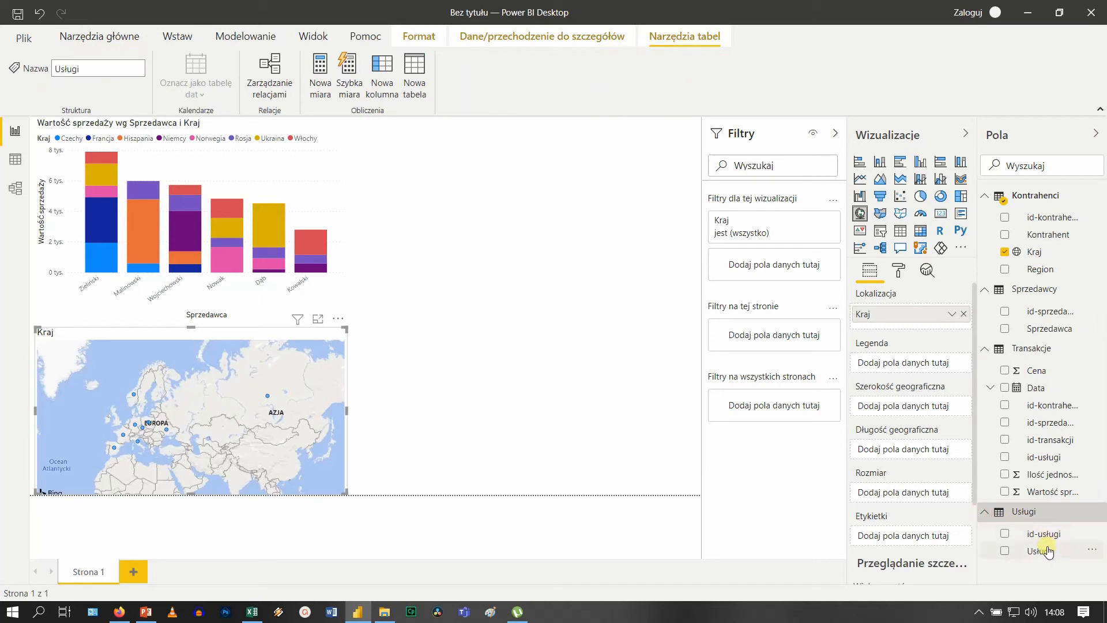
left_click_drag(1053, 552, 895, 367)
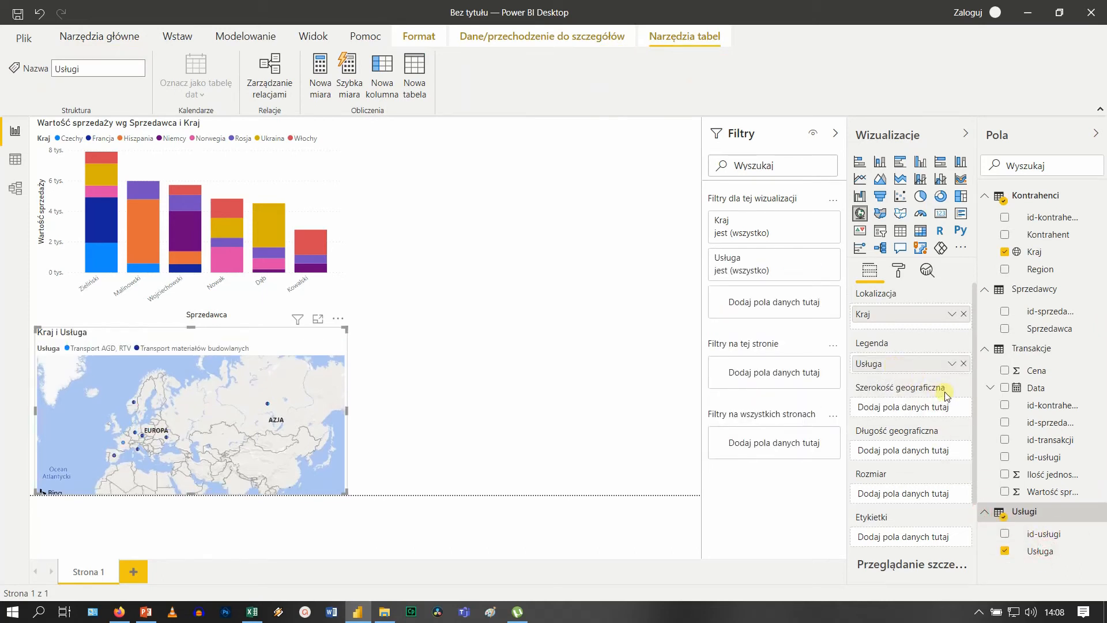
left_click_drag(1051, 492, 916, 500)
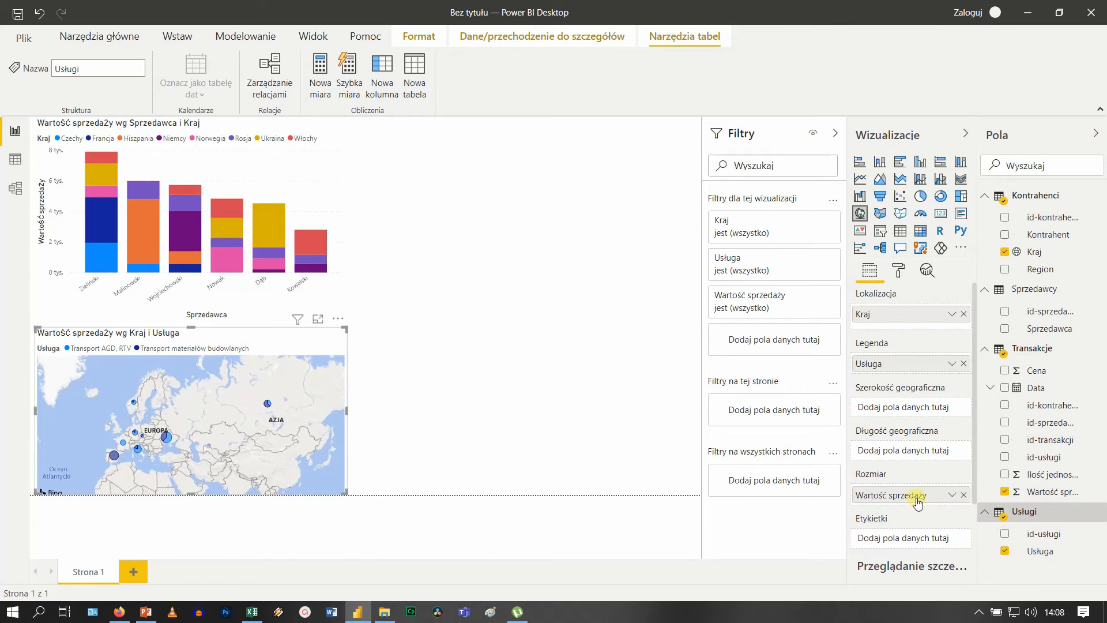
- Set the size of the map's bubbles to 13
left_click(897, 273)
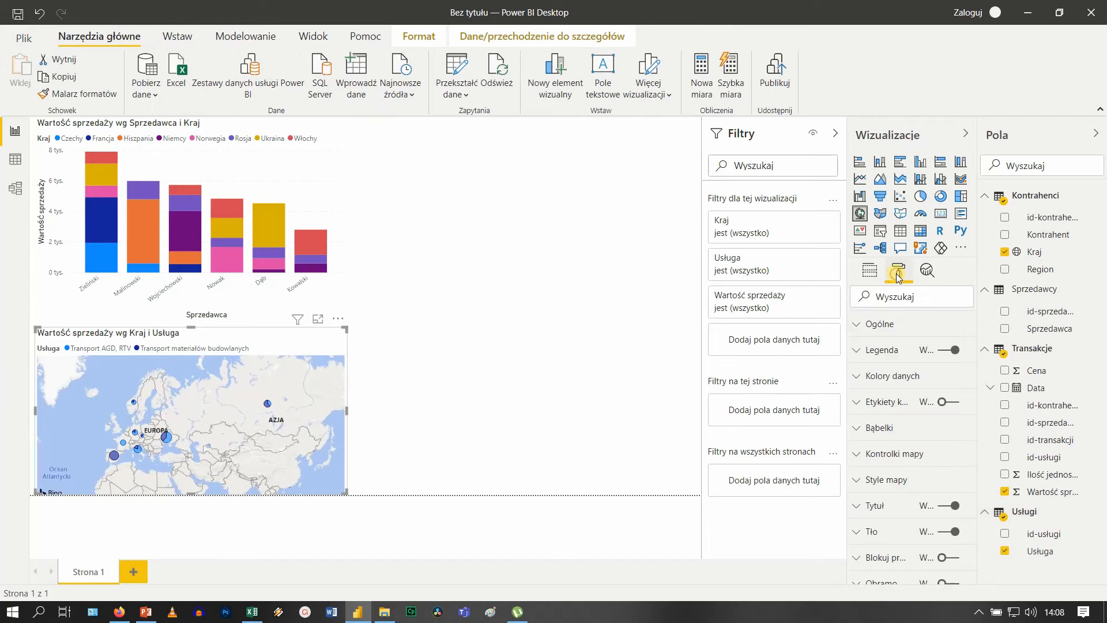
left_click(873, 431)
left_click_drag(912, 474, 922, 474)
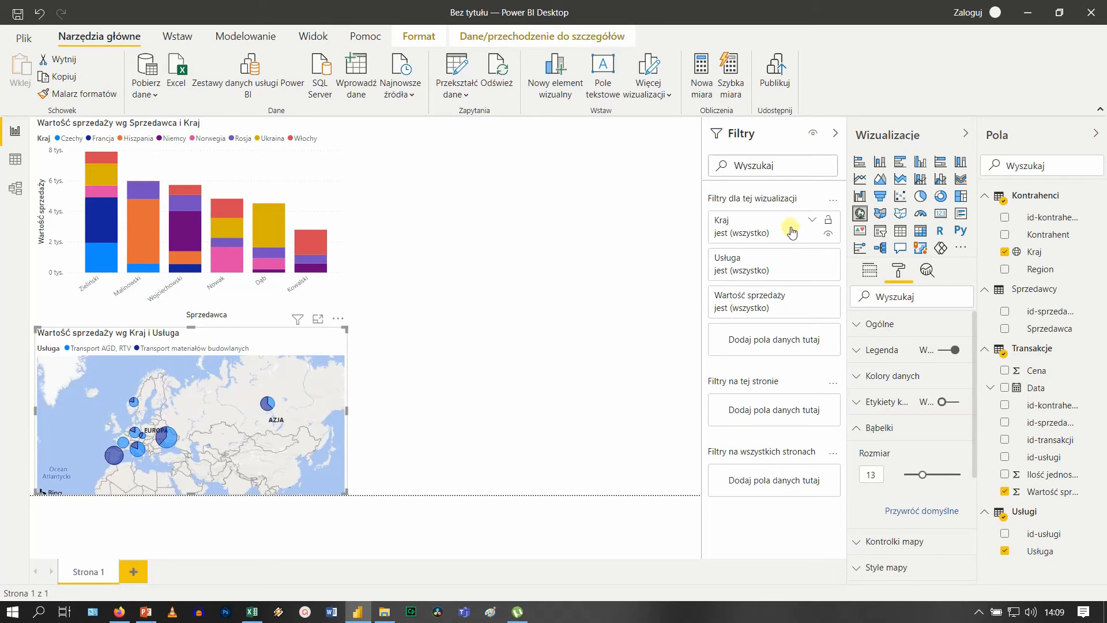
- Filter the map's Kraj field with the Najlepsze N type to the top 5 countries by Wartość sprzedaży
left_click(812, 222)
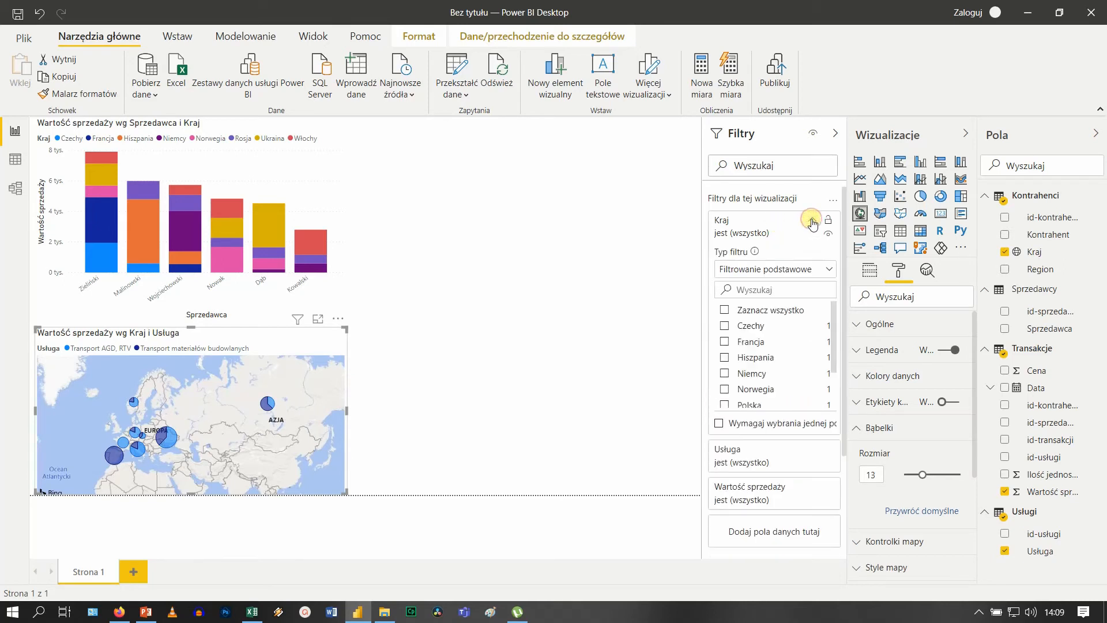
left_click(832, 277)
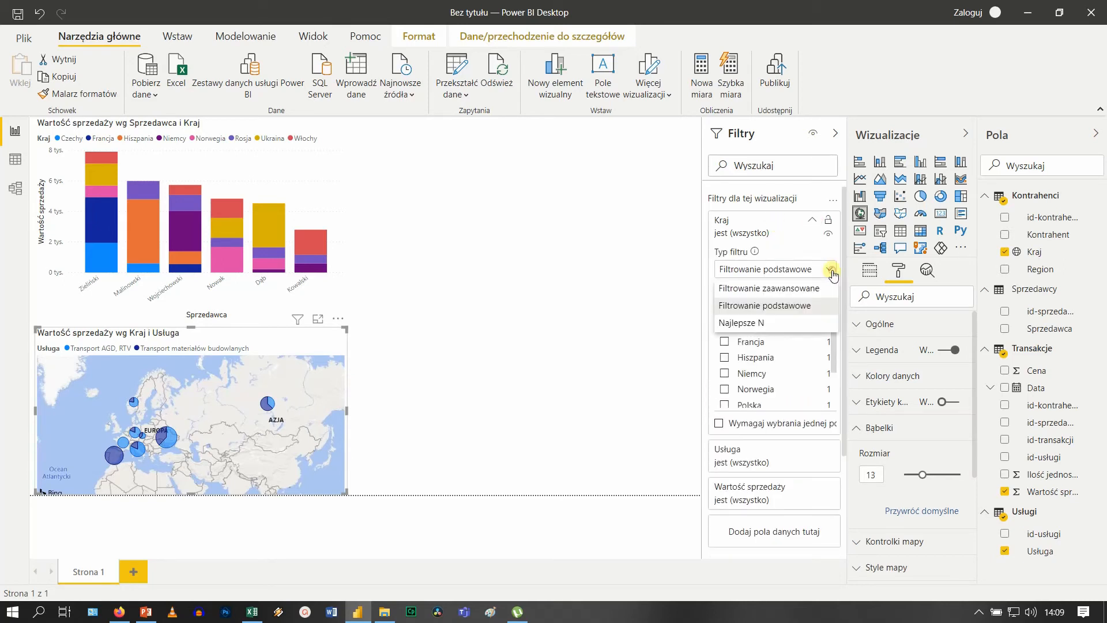
left_click(758, 320)
left_click(804, 305)
type("5")
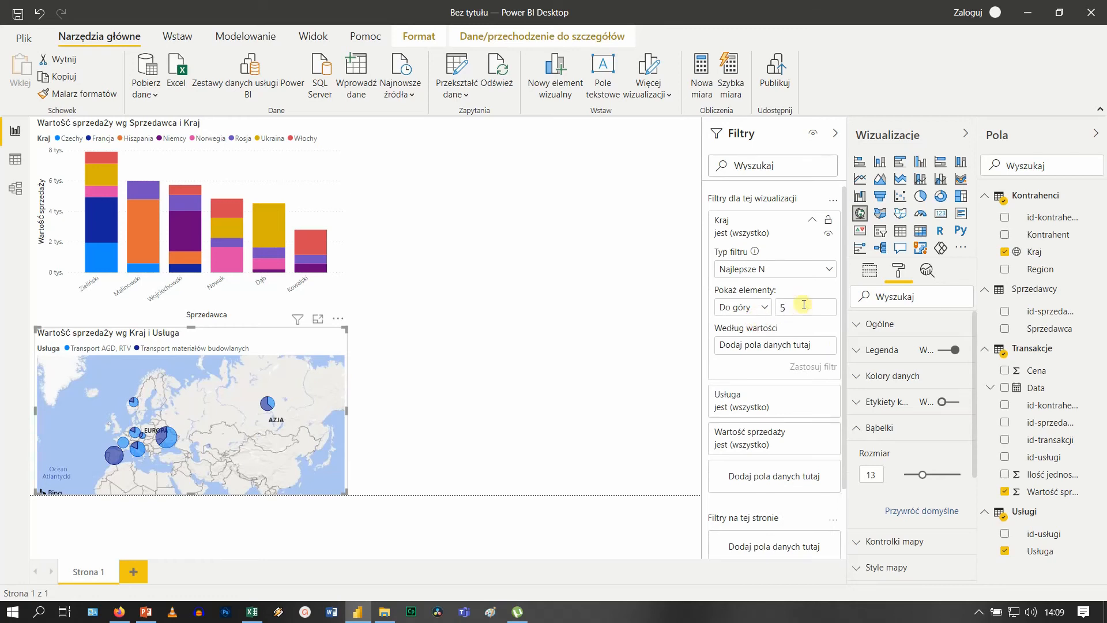
left_click_drag(1040, 491, 780, 353)
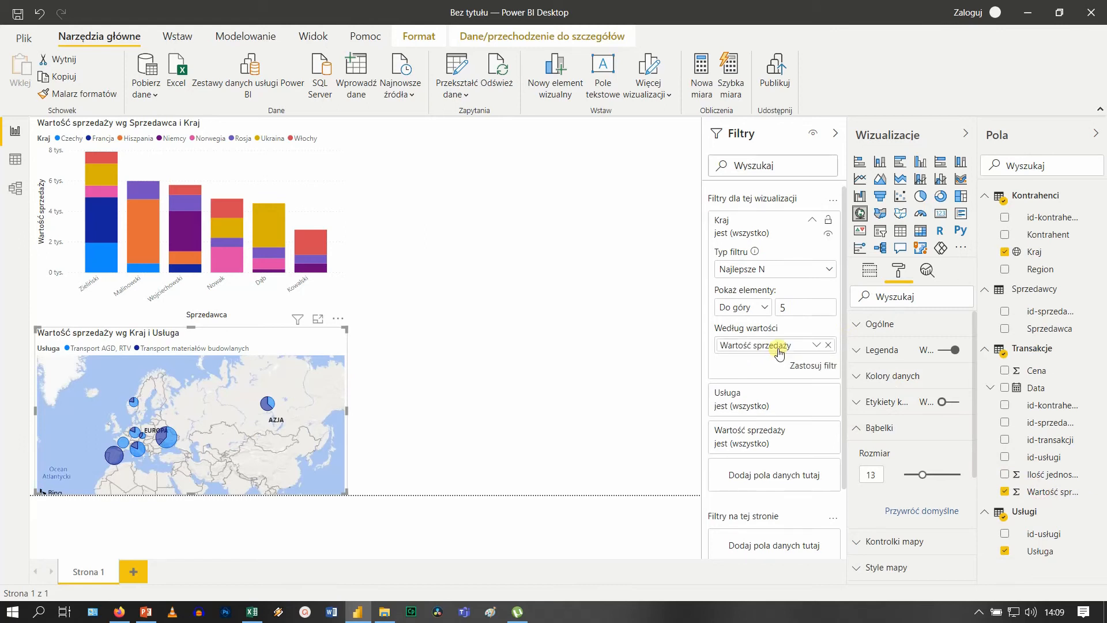
left_click(810, 367)
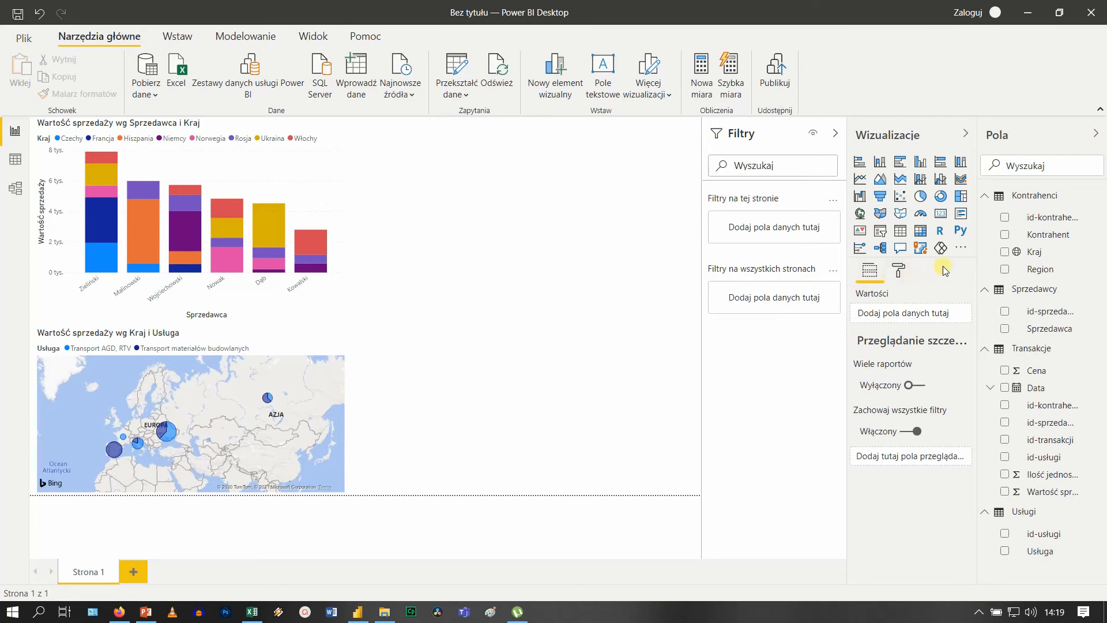
- Add a treemap beside the column chart, grouped by Kontrahent with Wartość sprzedaży as values
left_click(961, 196)
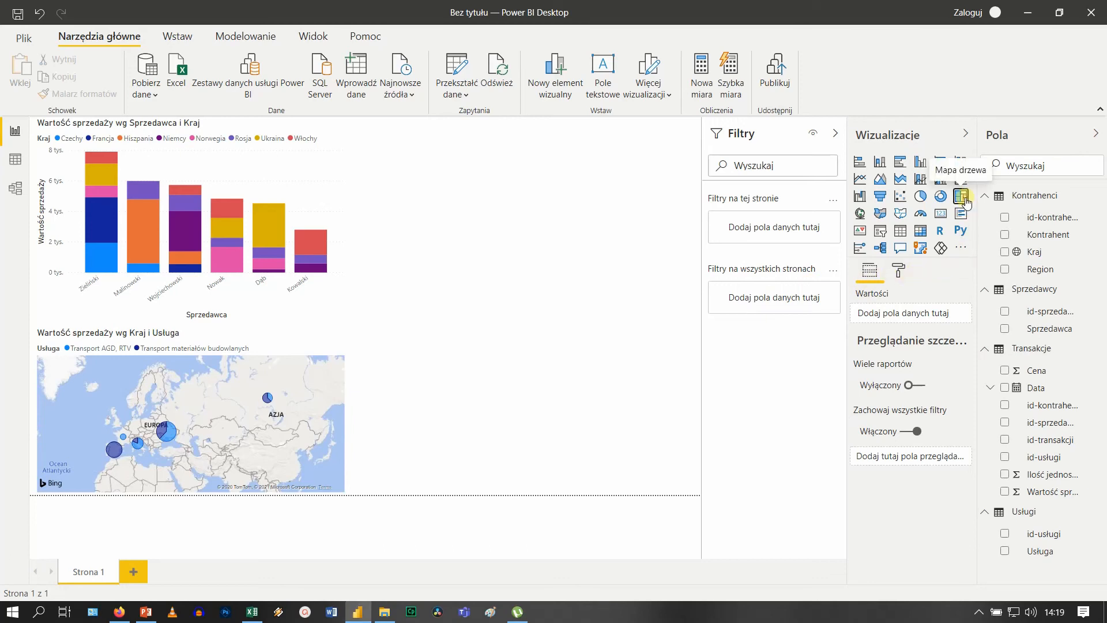
left_click_drag(558, 219, 577, 222)
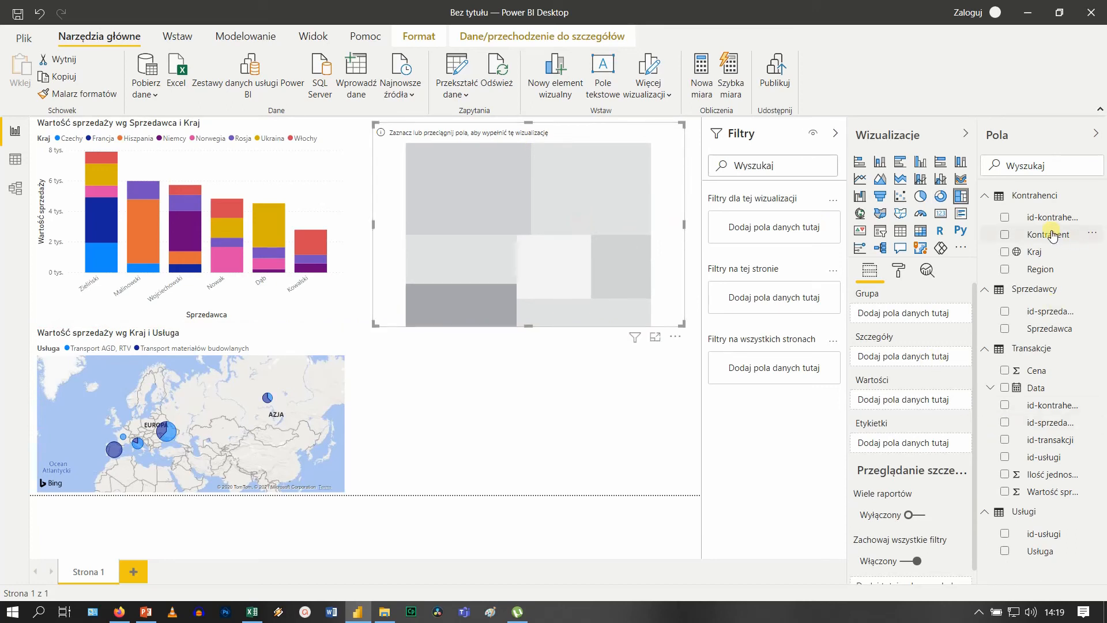
left_click_drag(1052, 236, 929, 314)
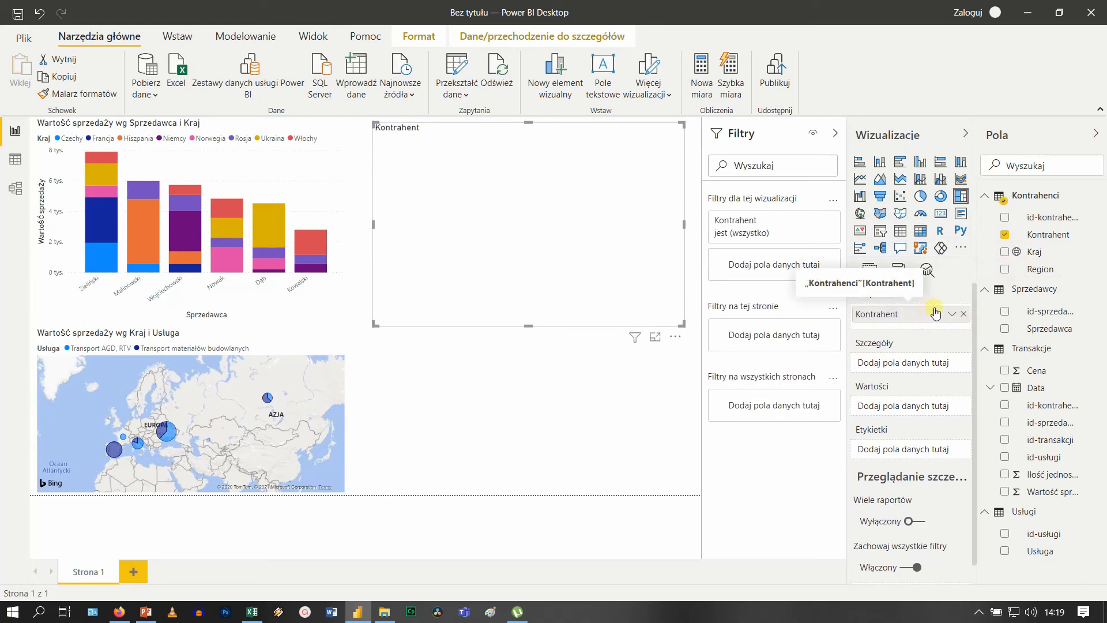
left_click_drag(1093, 495, 946, 408)
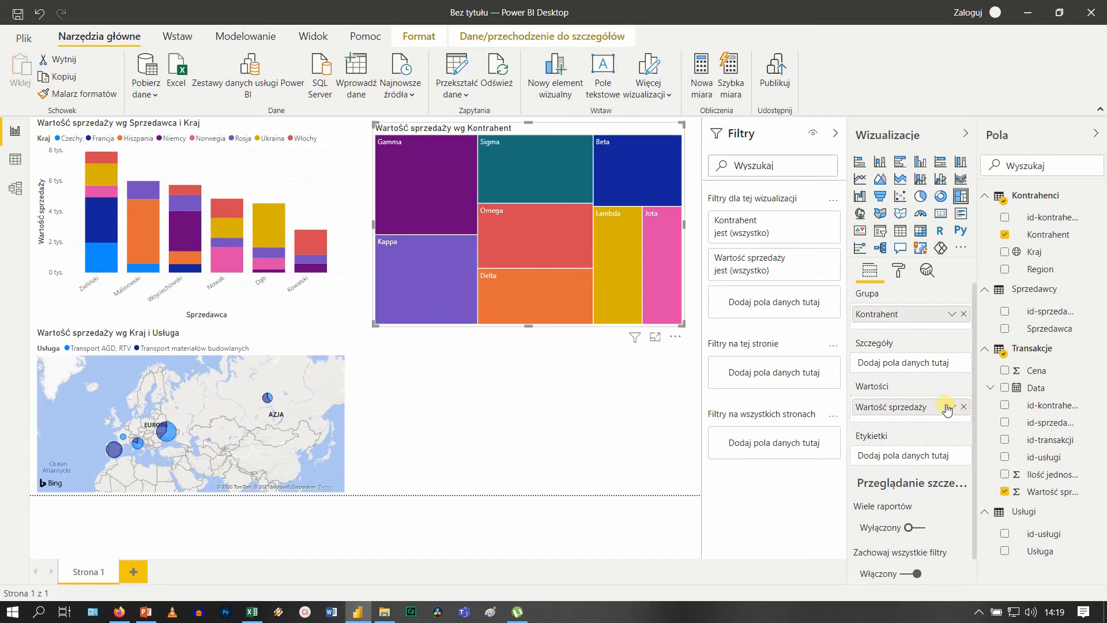
left_click(641, 414)
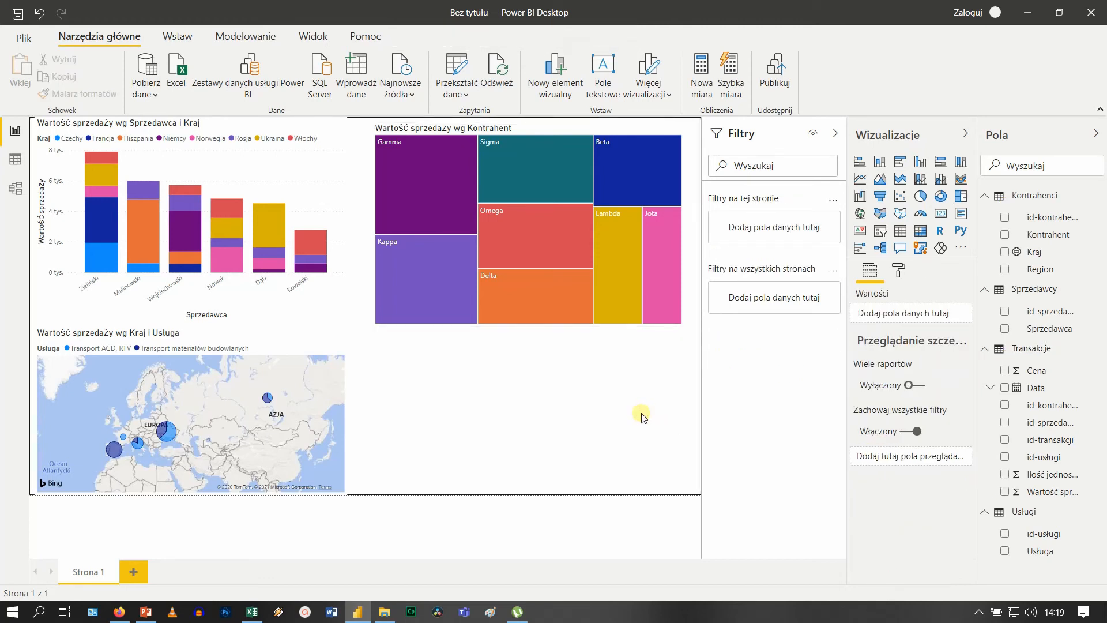
- Add a Region slicer, shrink it to fit its list and place it just below the treemap
left_click(880, 231)
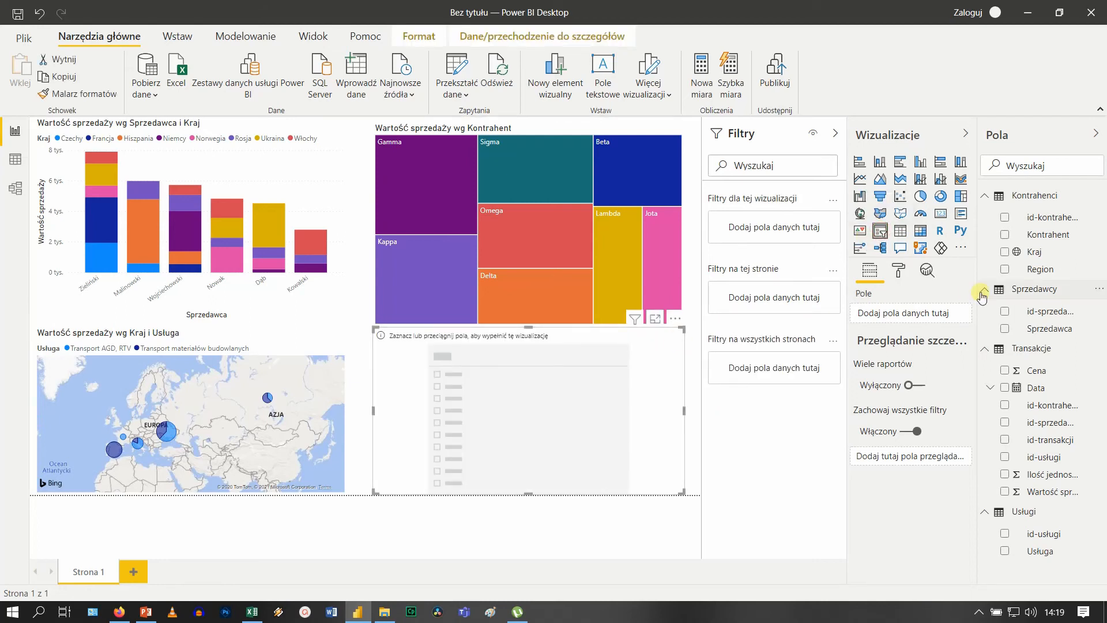
left_click(1040, 270)
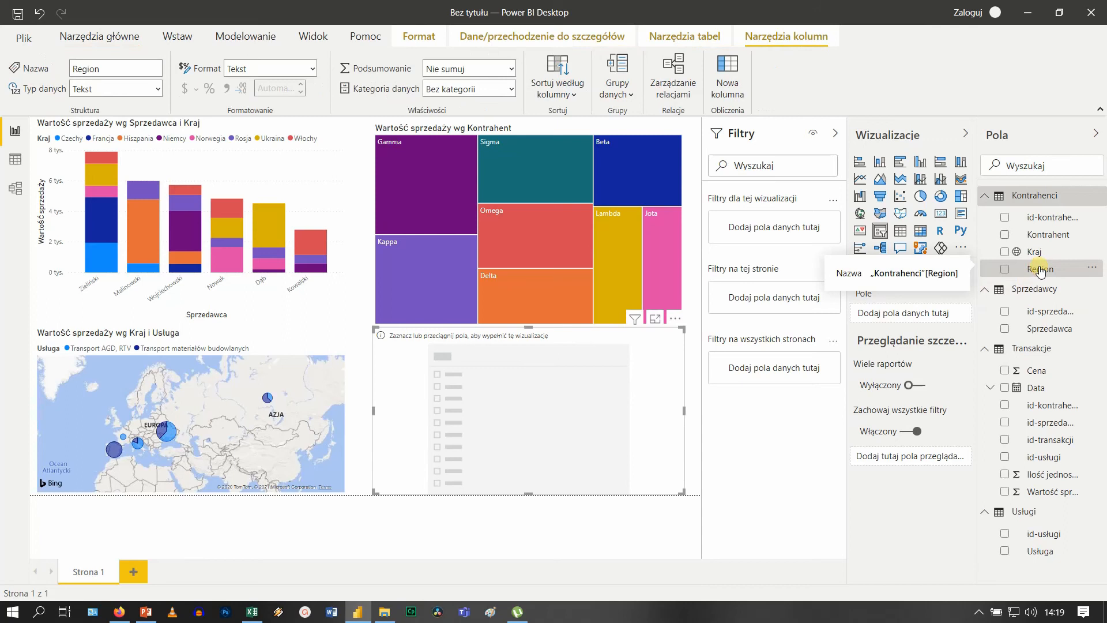
left_click(1040, 270)
left_click_drag(683, 494, 479, 408)
left_click_drag(452, 348, 453, 373)
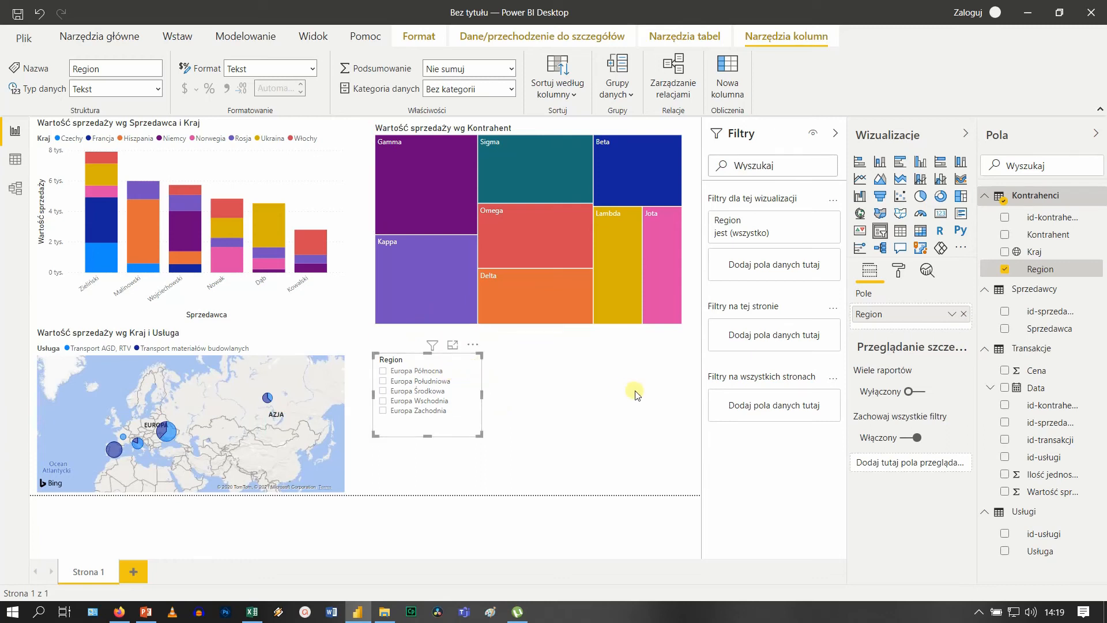
left_click(635, 393)
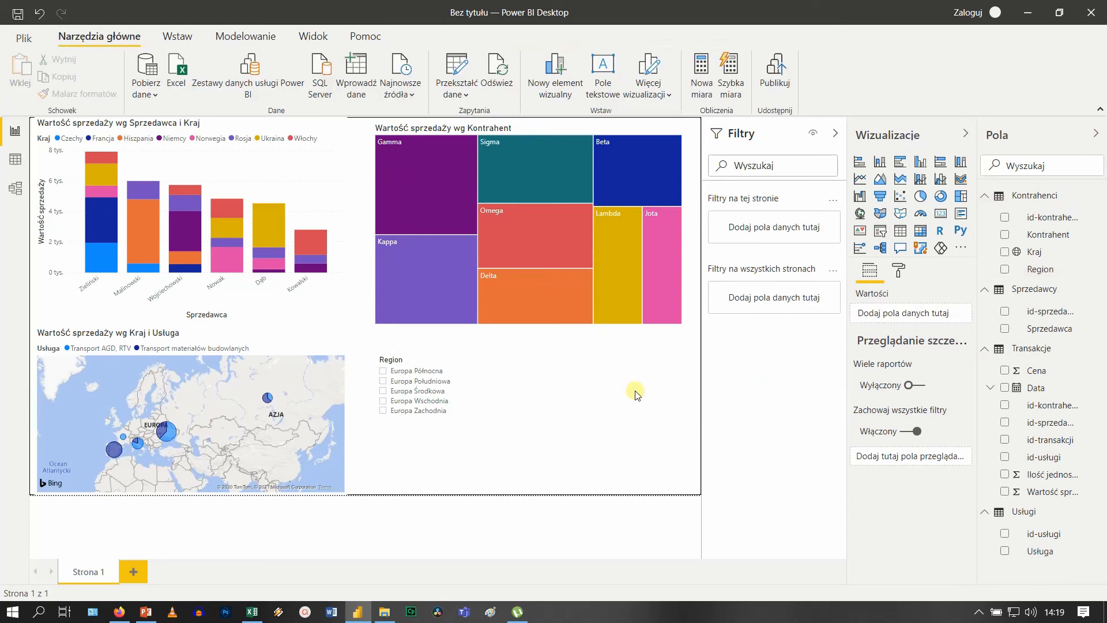
- Add a card visual beside the Region slicer showing Wartość sprzedaży from Transakcje
left_click(939, 214)
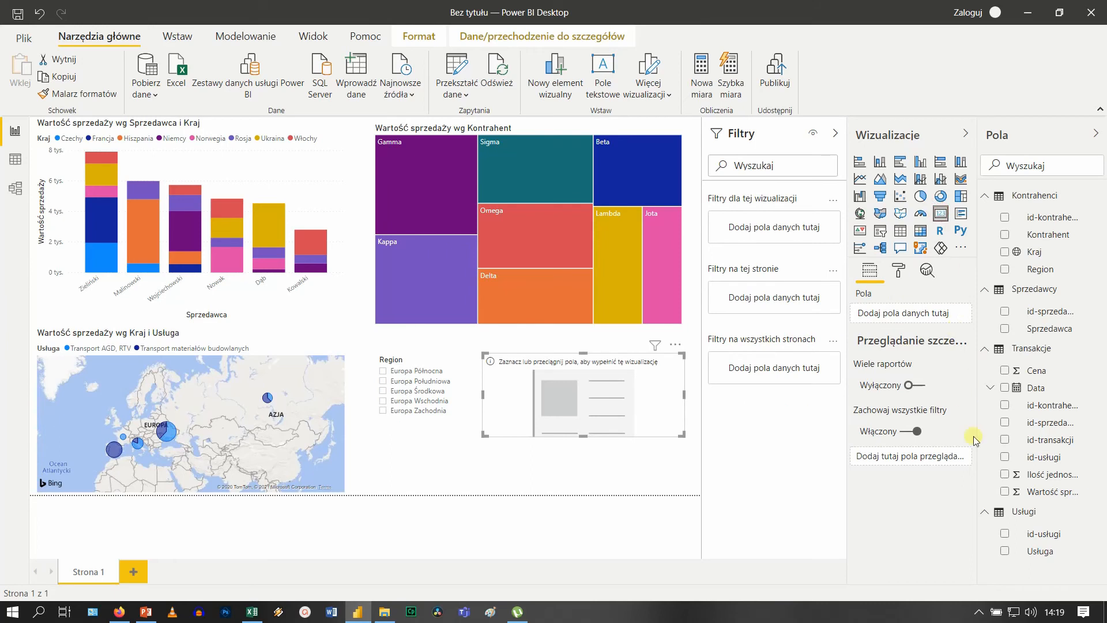
left_click_drag(1061, 492, 925, 320)
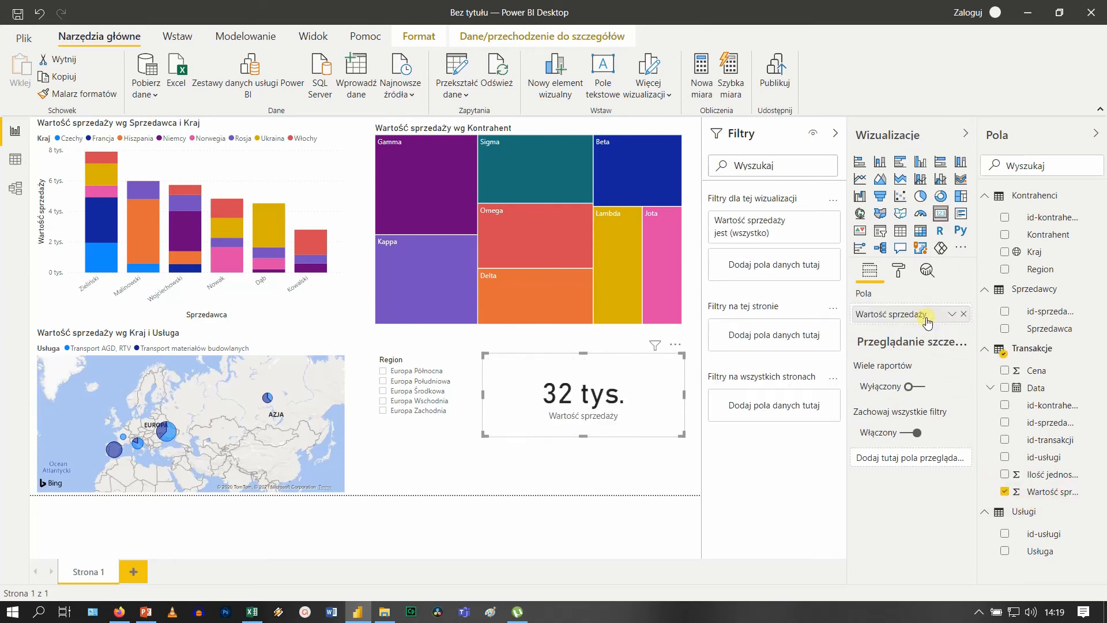
- Filter the report with the Region slicer by each region in turn, from Europa Północna through Europa Zachodnia
left_click(554, 459)
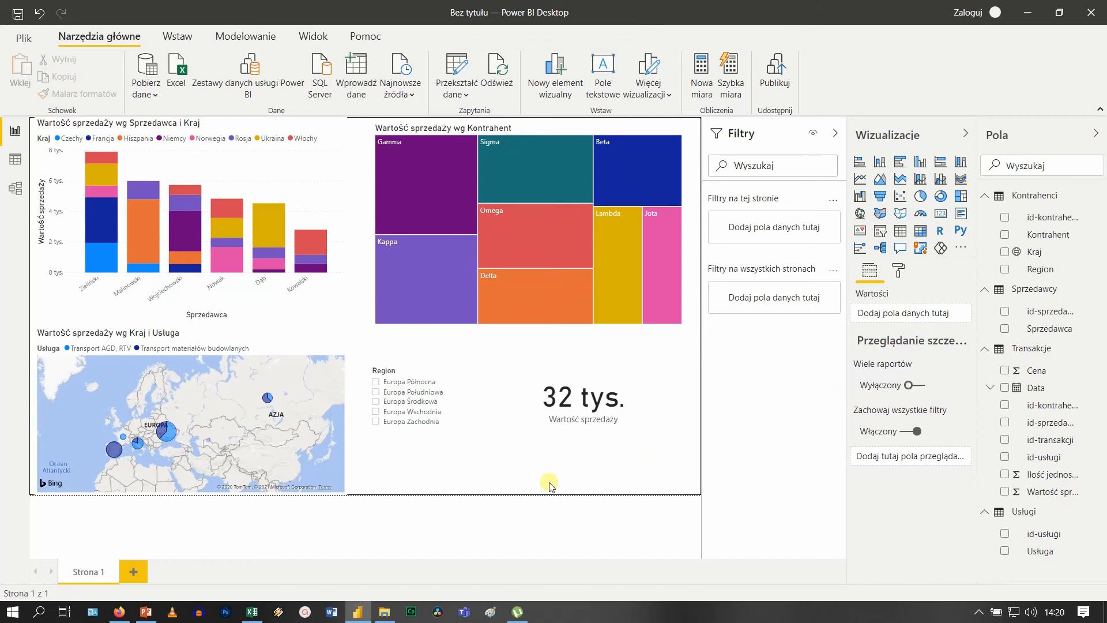
left_click(377, 383)
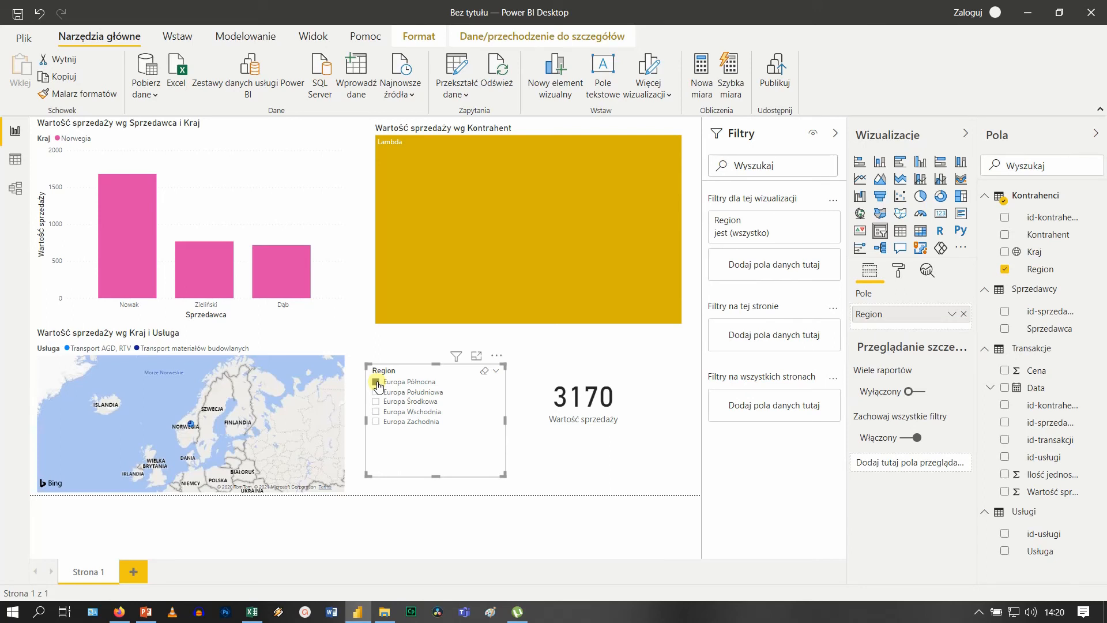
left_click(375, 392)
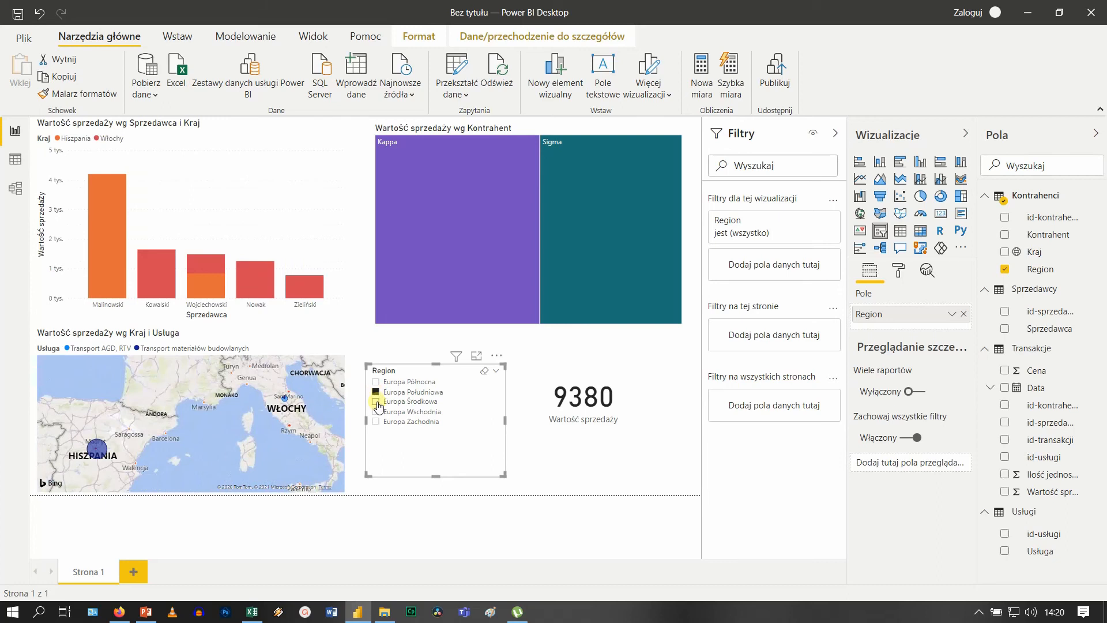
left_click(376, 401)
left_click(376, 411)
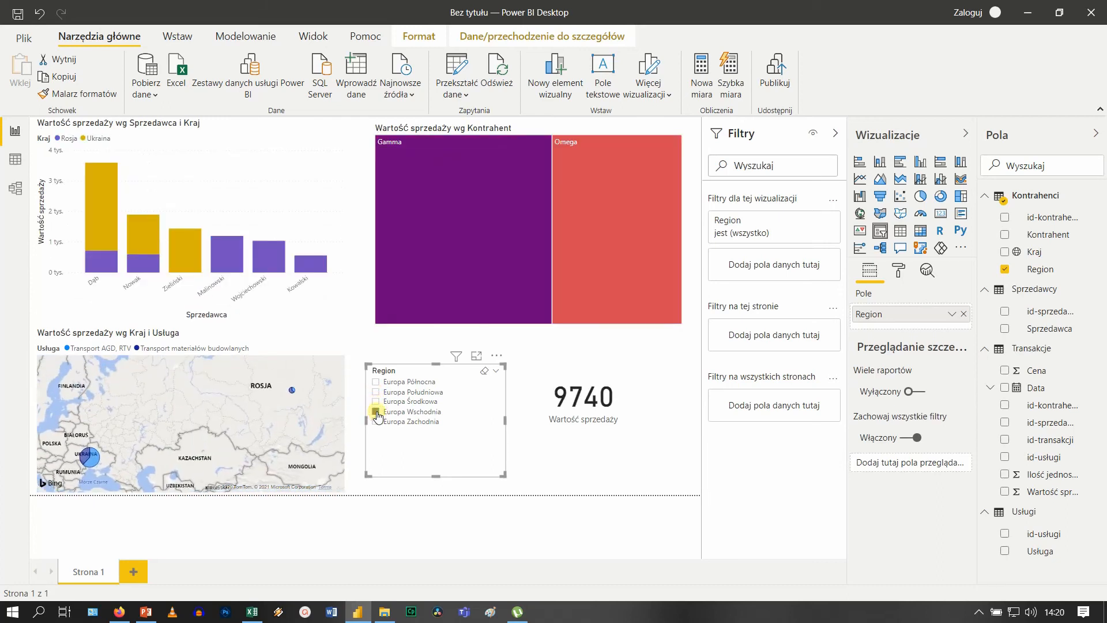
left_click(377, 421)
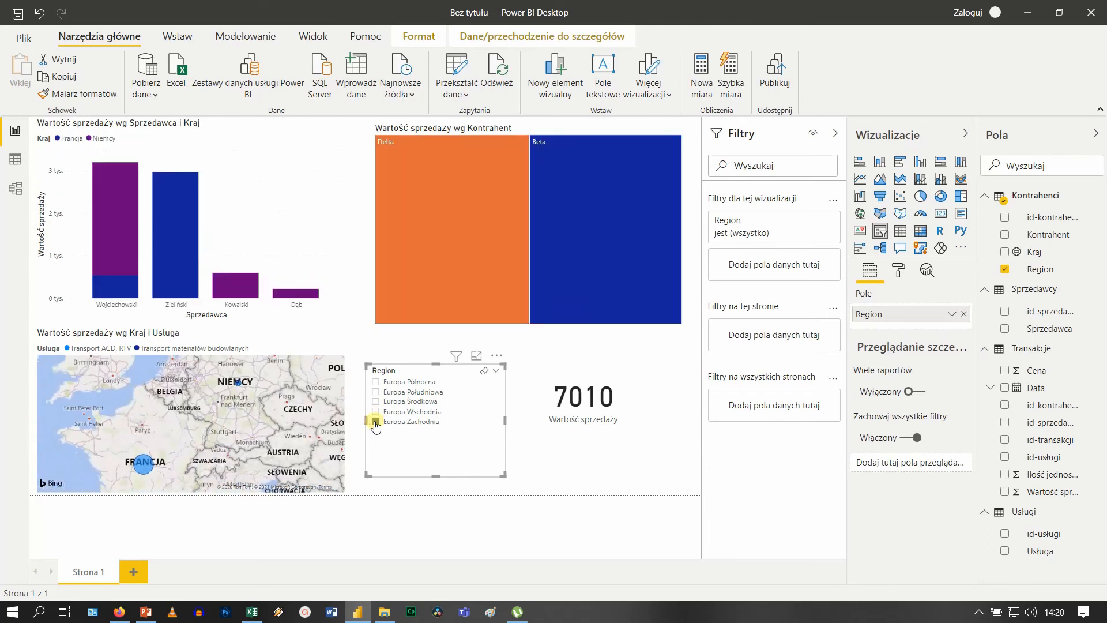
- Add Europa Środkowa and Europa Północna to the Region slicer's Europa Zachodnia selection, view the combined data and clear all selections
left_click(376, 401)
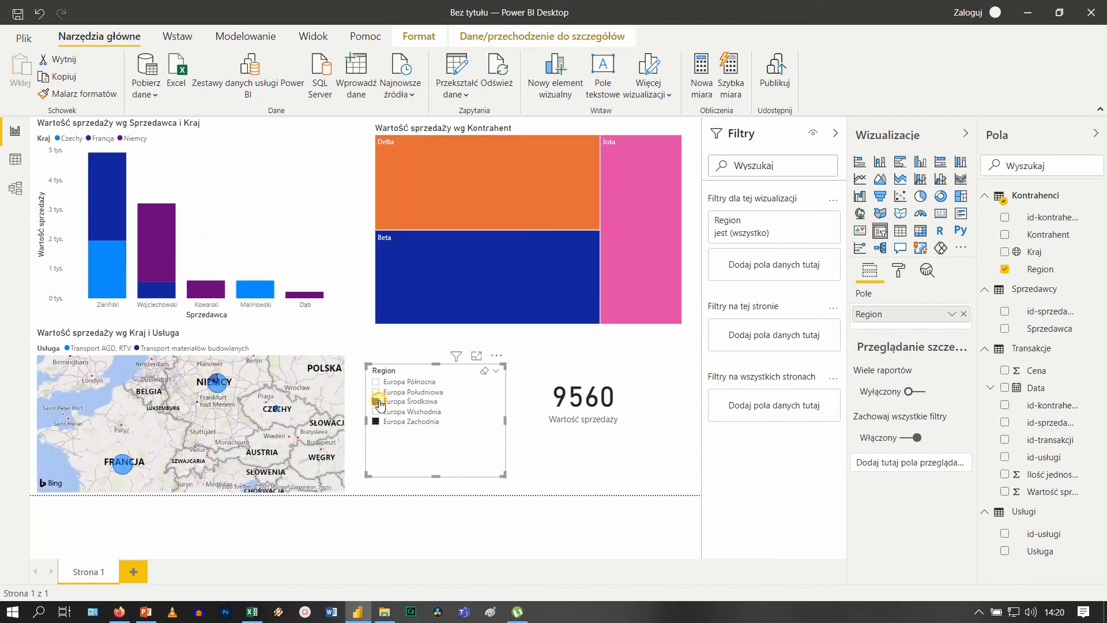
left_click(376, 382)
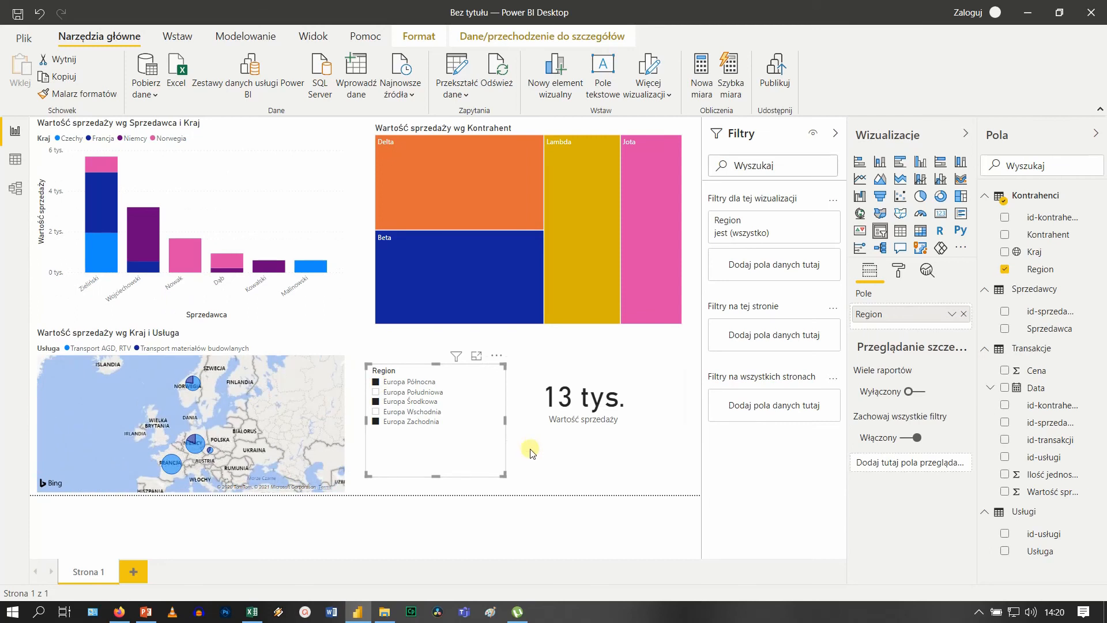
left_click(531, 453)
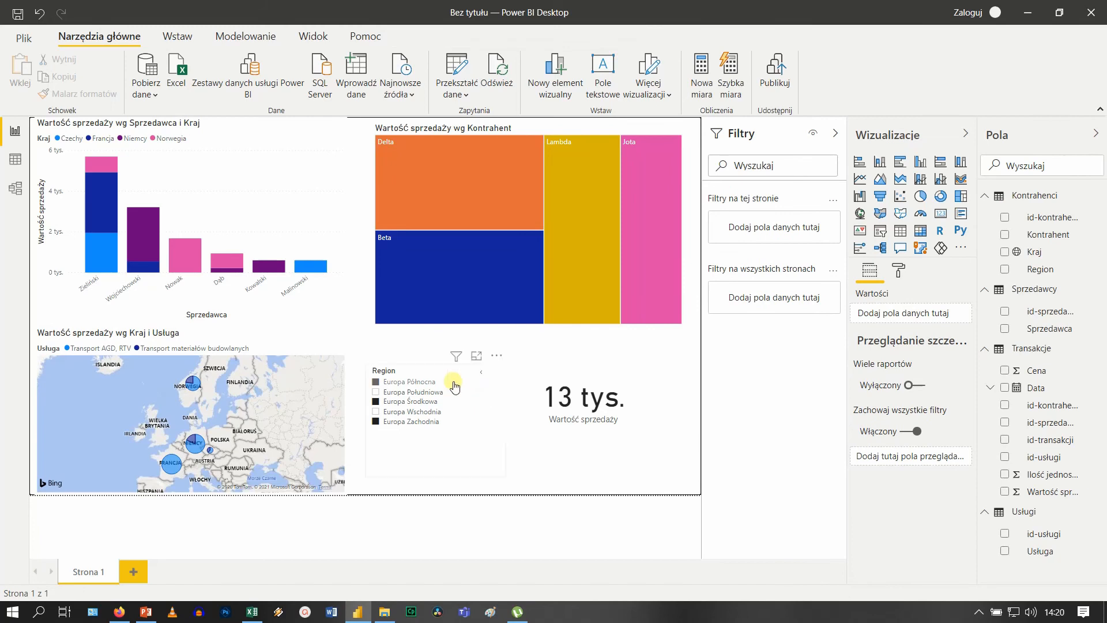
left_click(457, 383)
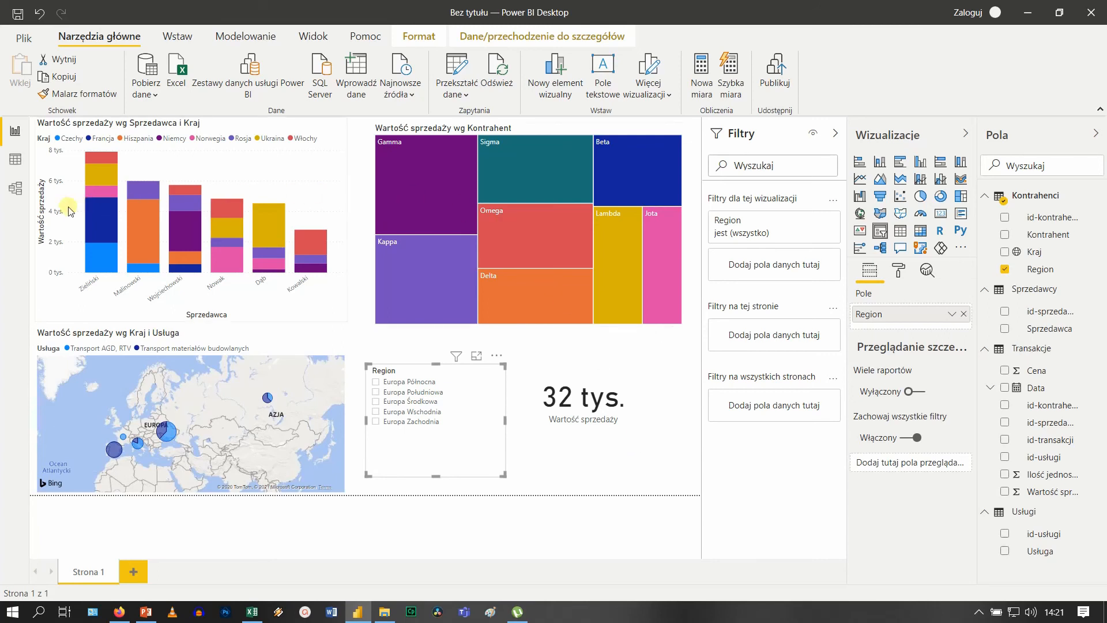
- Delete the relationship between Kontrahenci and Transakcje in the data model and check the effect on the report page
left_click(15, 190)
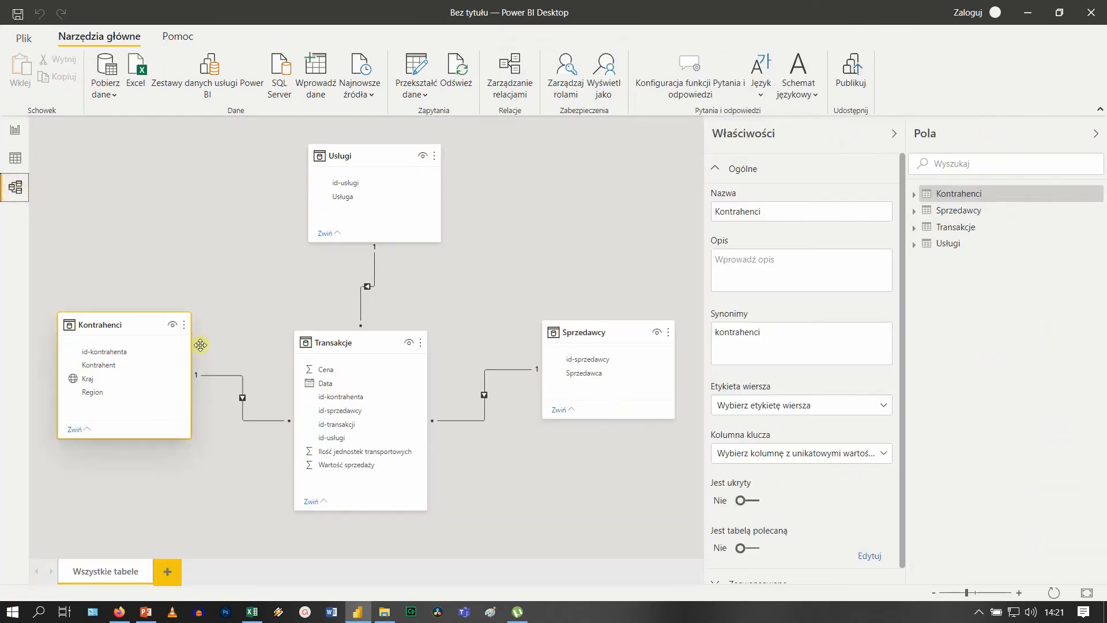
right_click(240, 398)
left_click(257, 406)
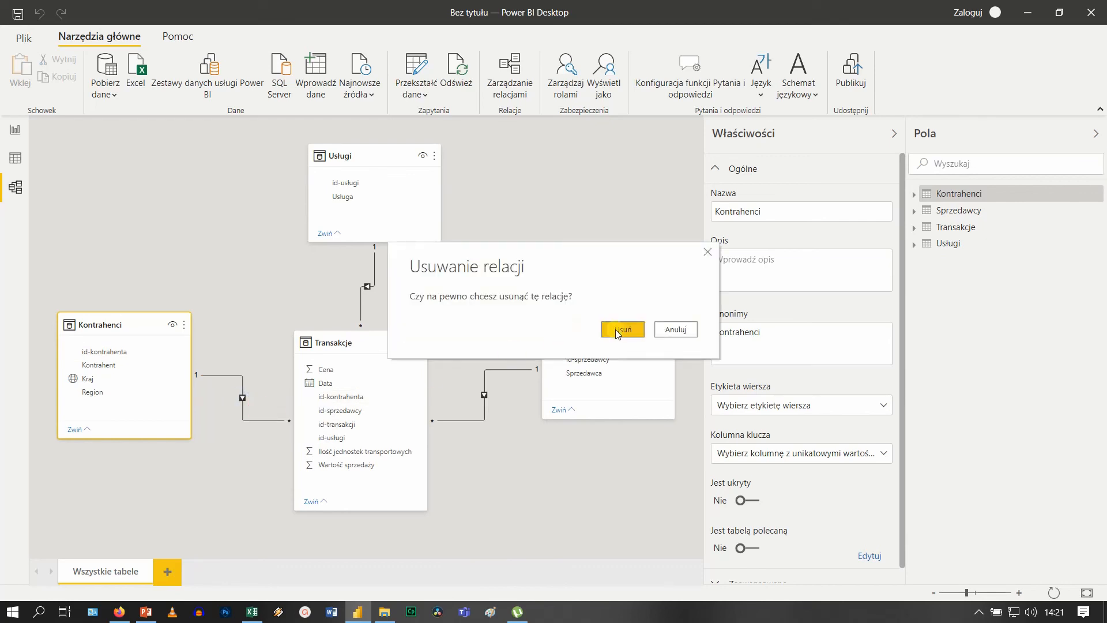
left_click(617, 331)
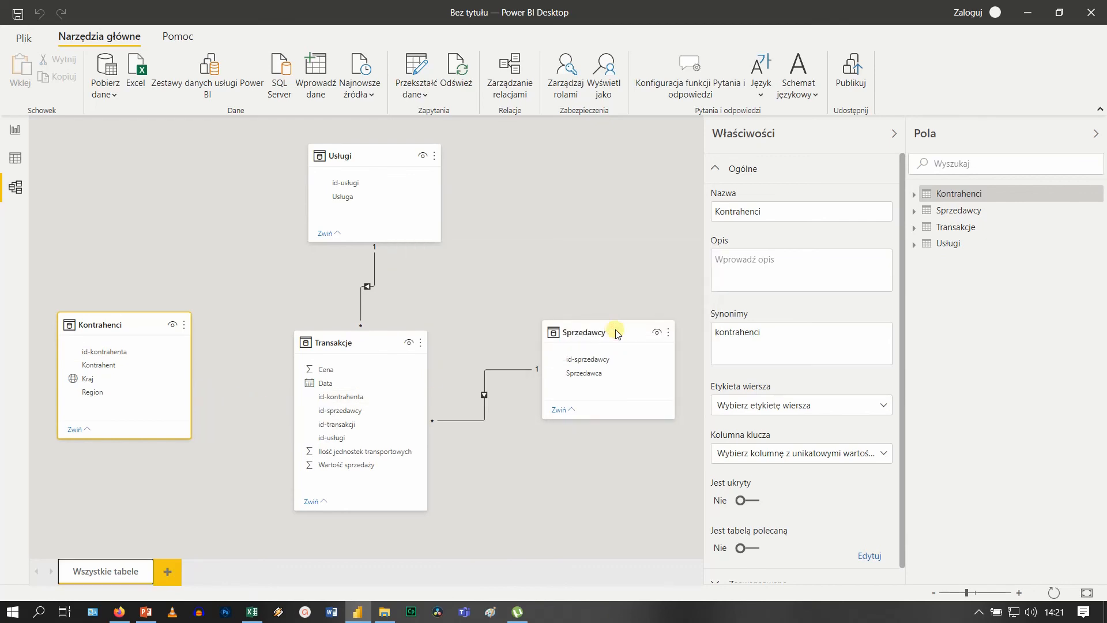
left_click(15, 130)
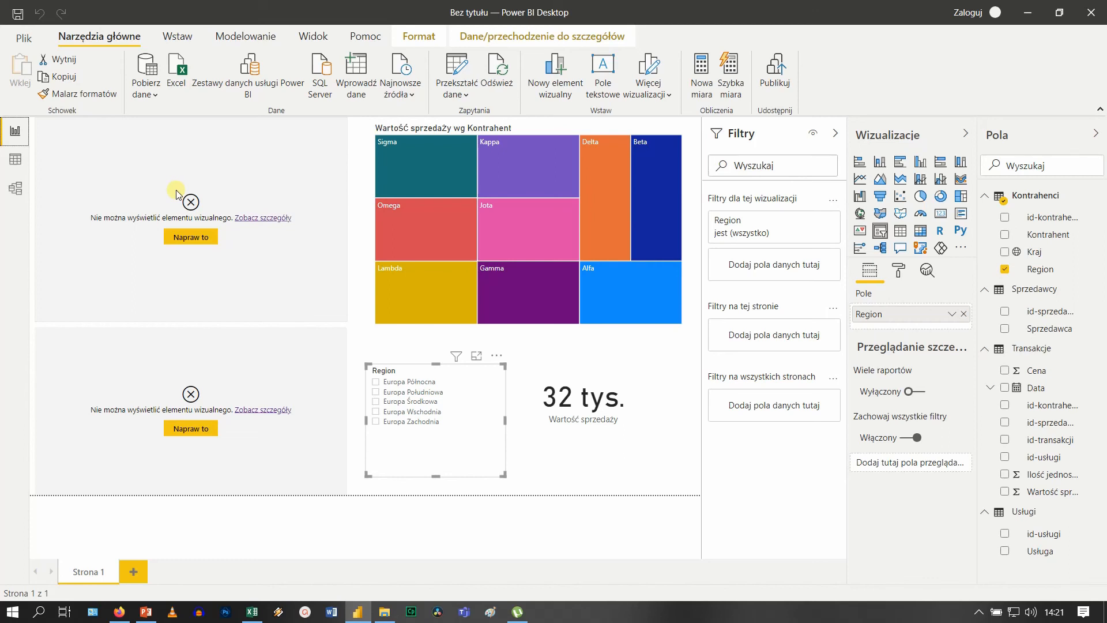
- Recreate the Kontrahenci to Transakcje relationship on id-kontrahenta and return to the report page
left_click(15, 188)
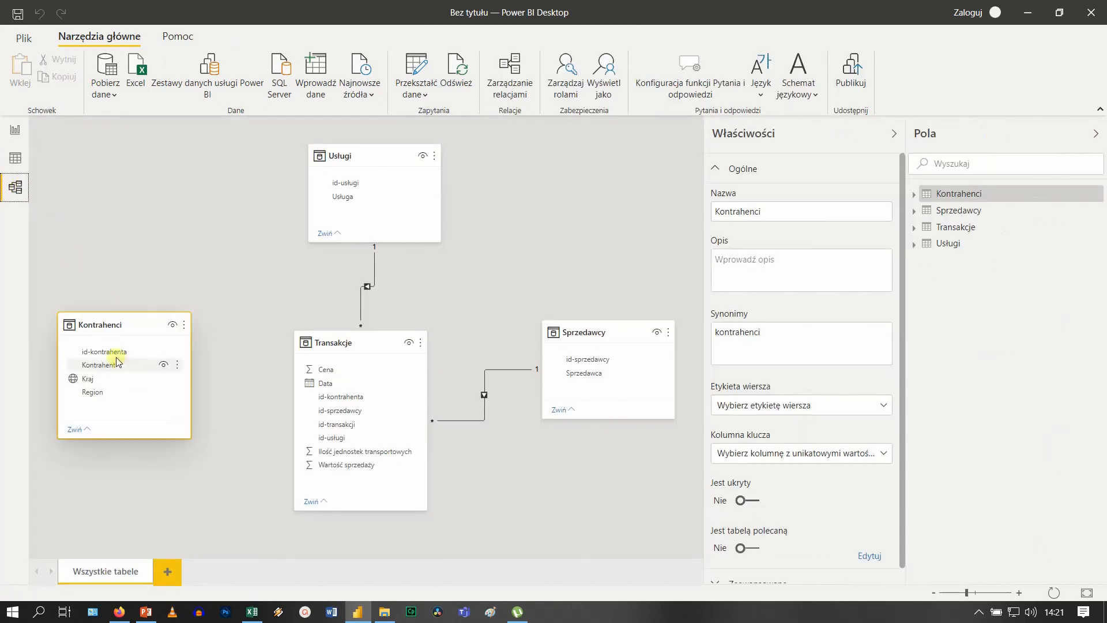
left_click_drag(113, 354, 262, 406)
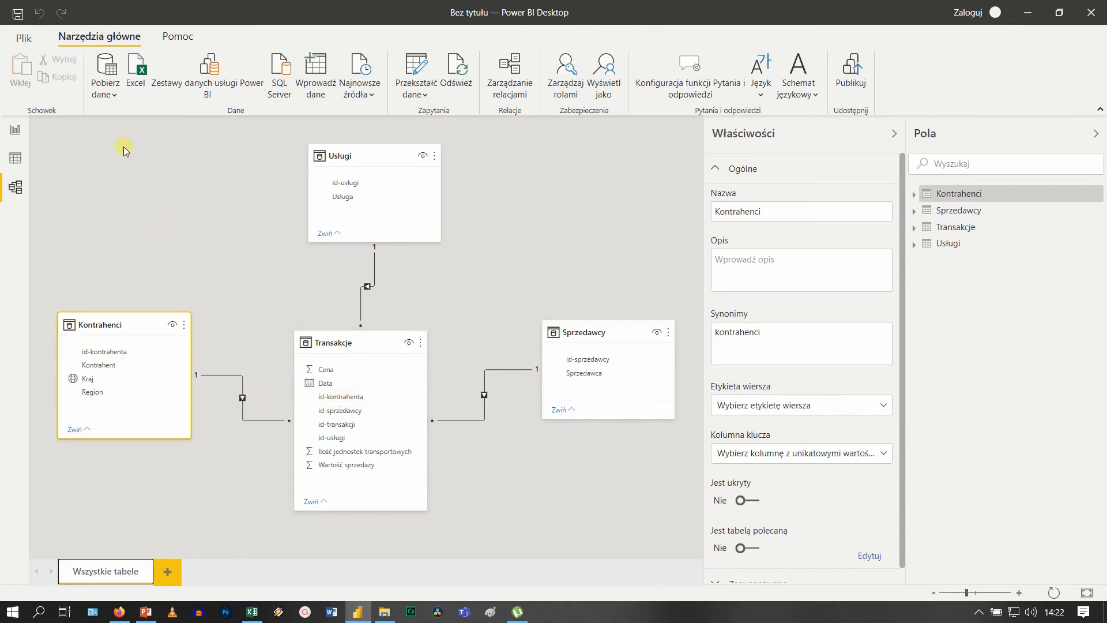
left_click(15, 130)
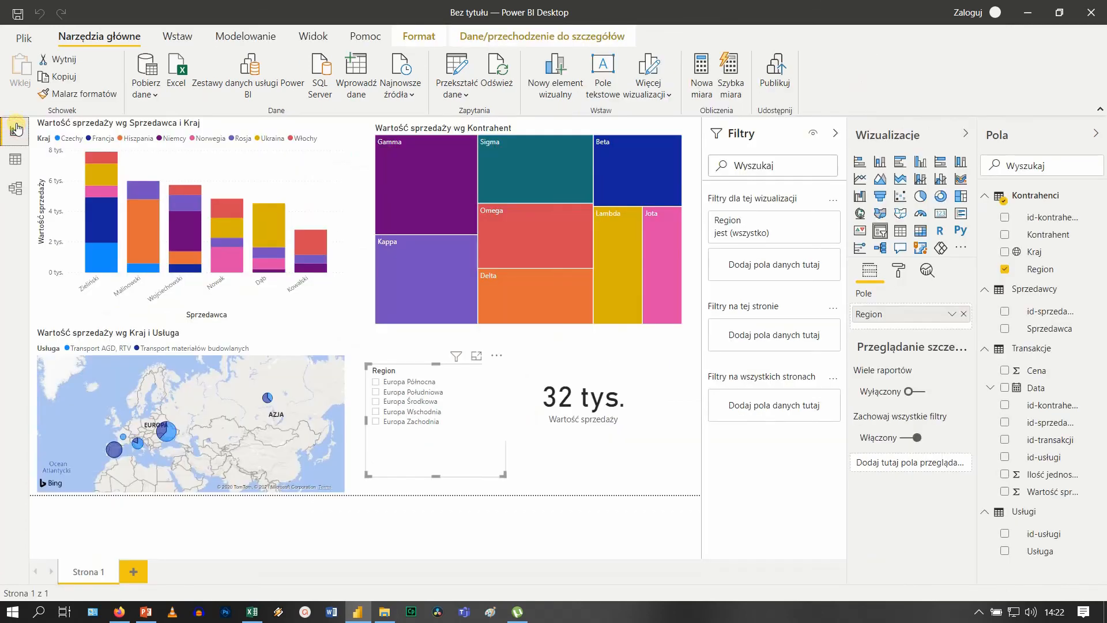